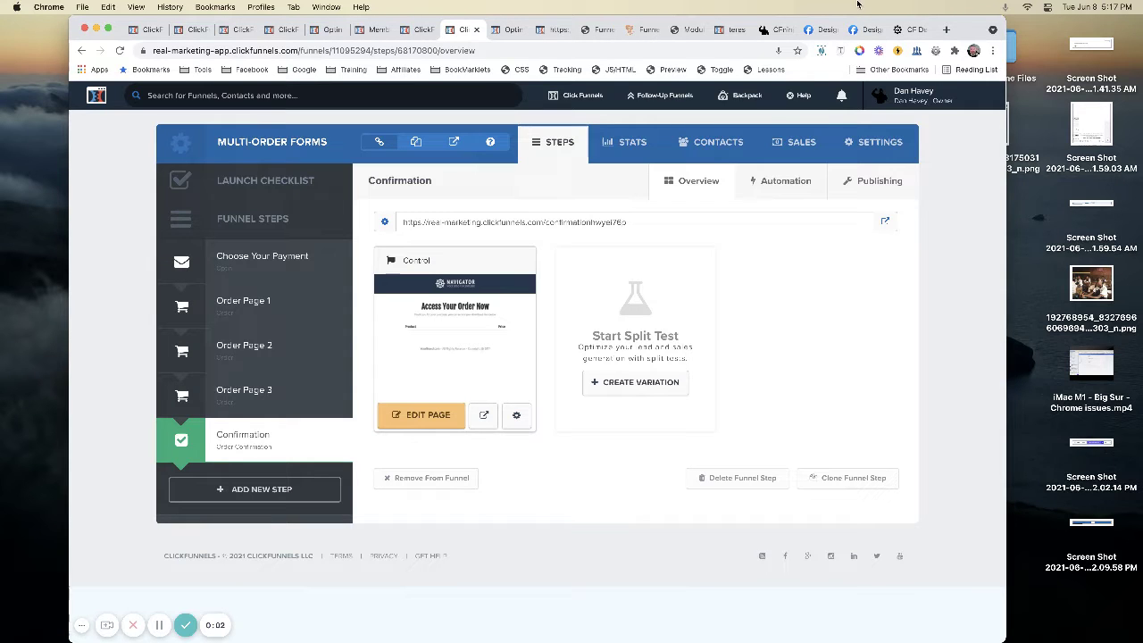
# - Show the newest Design Hackers comment asking how six buy buttons reach different order forms
pyautogui.click(819, 29)
pyautogui.click(862, 31)
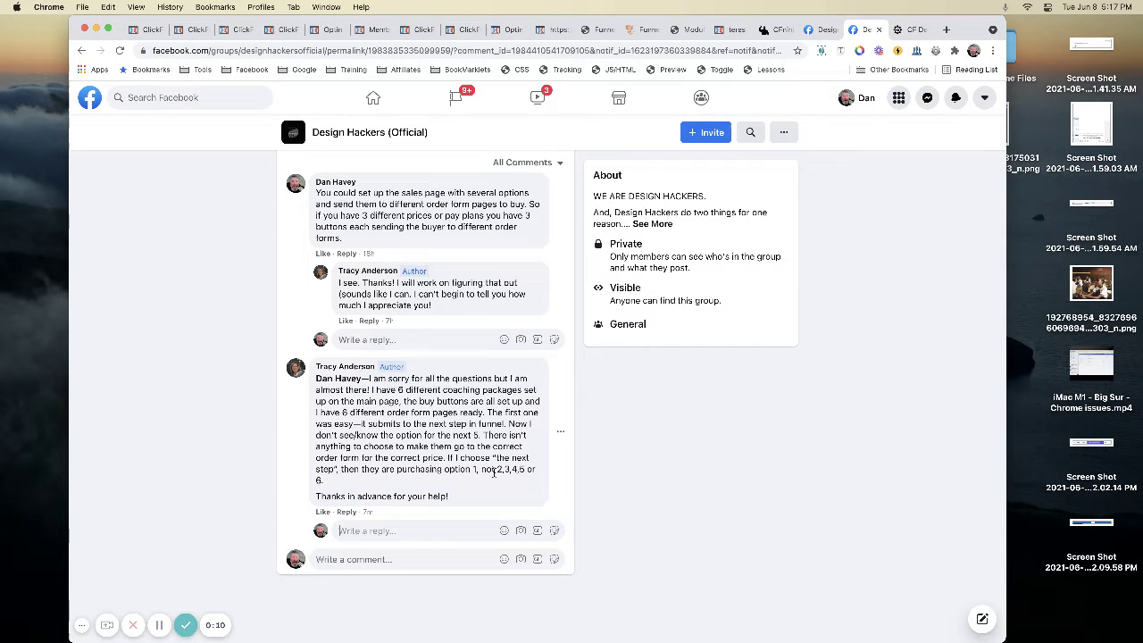
# - Return to the Multi-Order Forms funnel with its payment-choice, three order and confirmation steps
pyautogui.click(505, 31)
pyautogui.click(464, 29)
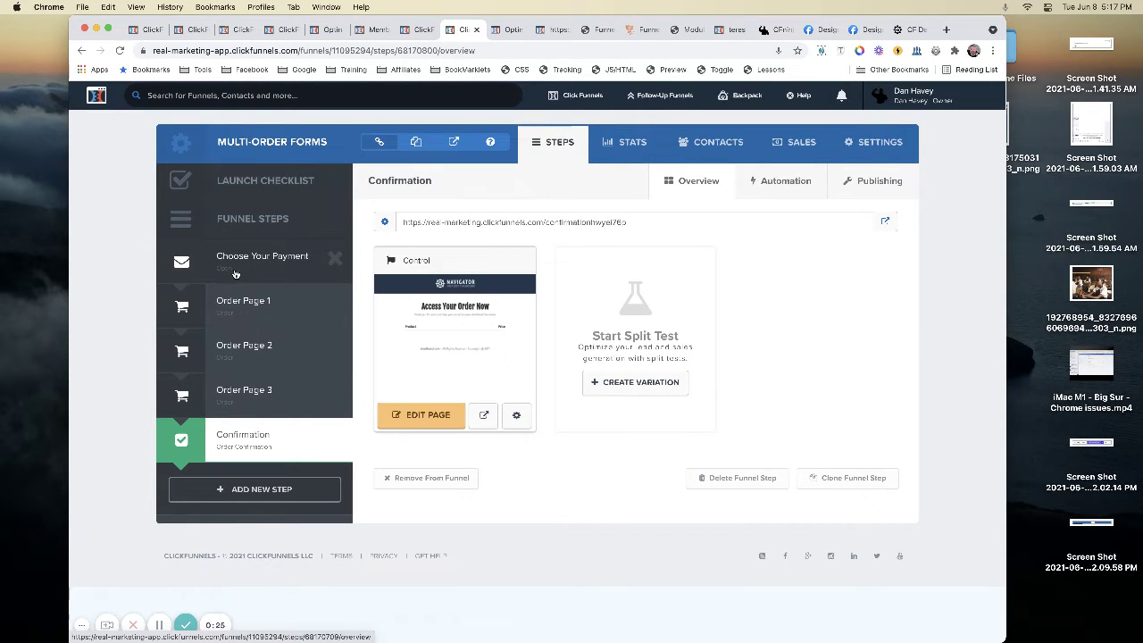
# - Set the 1 Payment of $997 button's action to Go to Website URL with the # removed
pyautogui.click(502, 34)
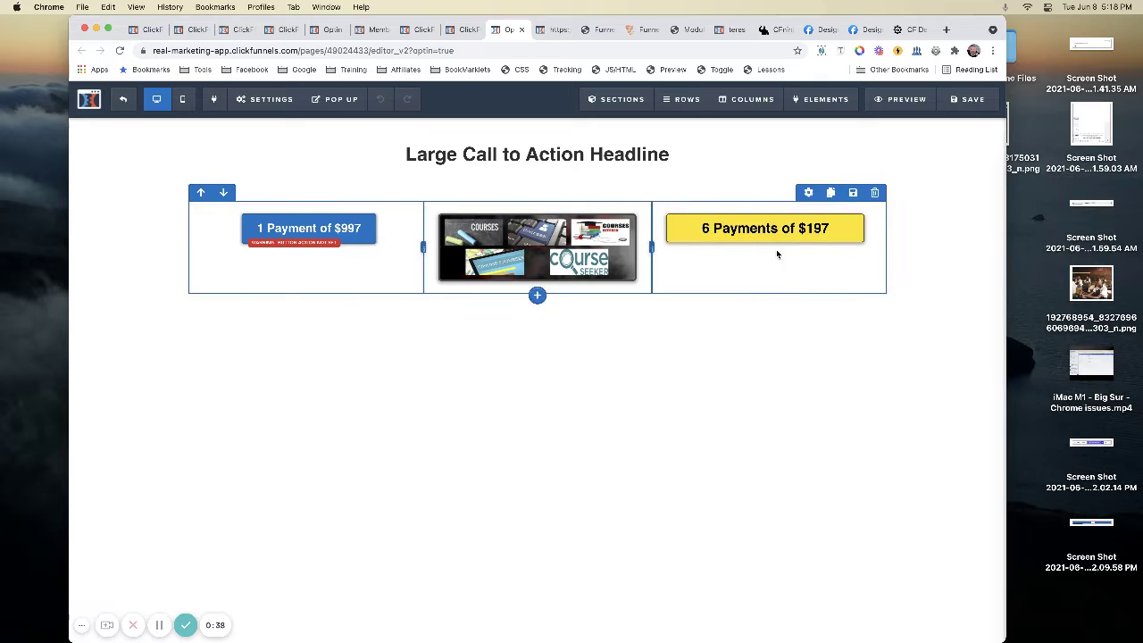
pyautogui.click(301, 230)
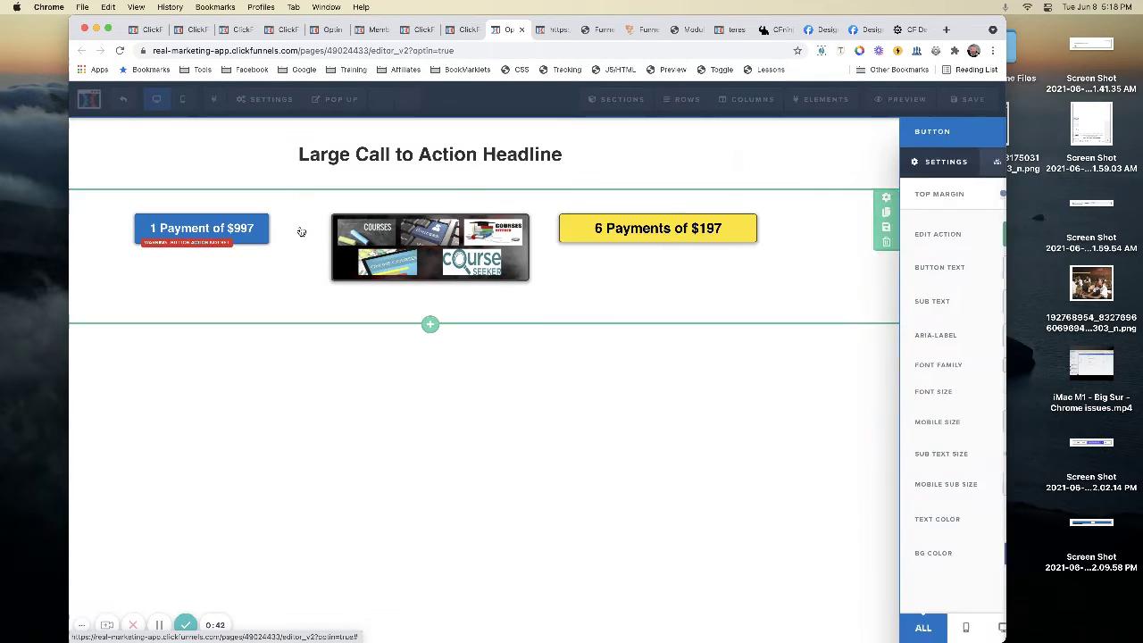
pyautogui.click(931, 233)
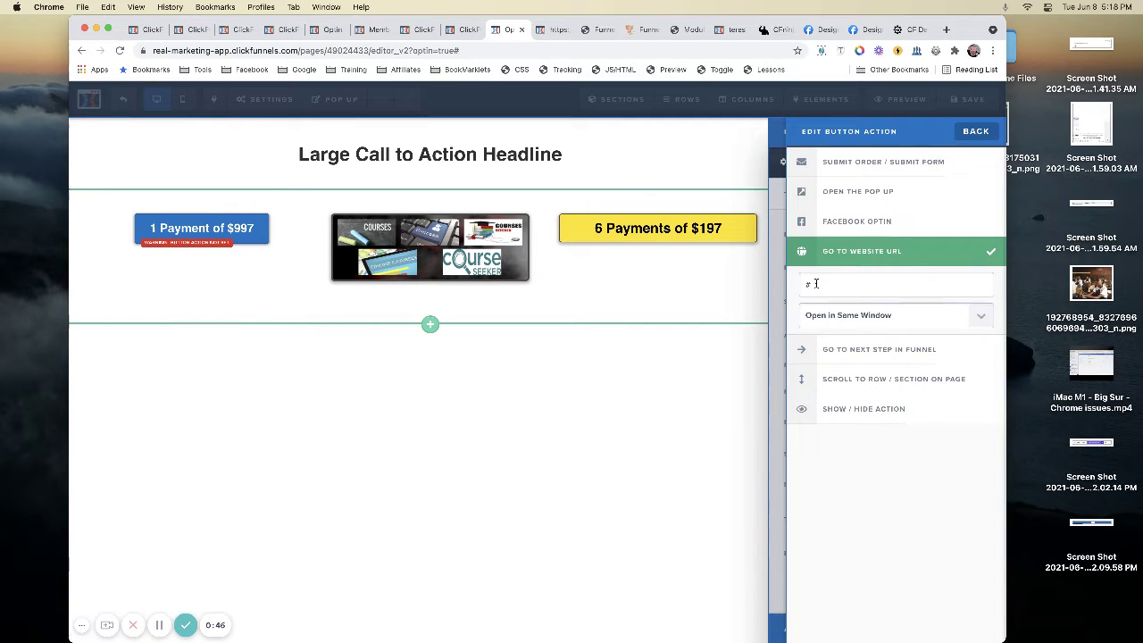
pyautogui.press('BackSpace')
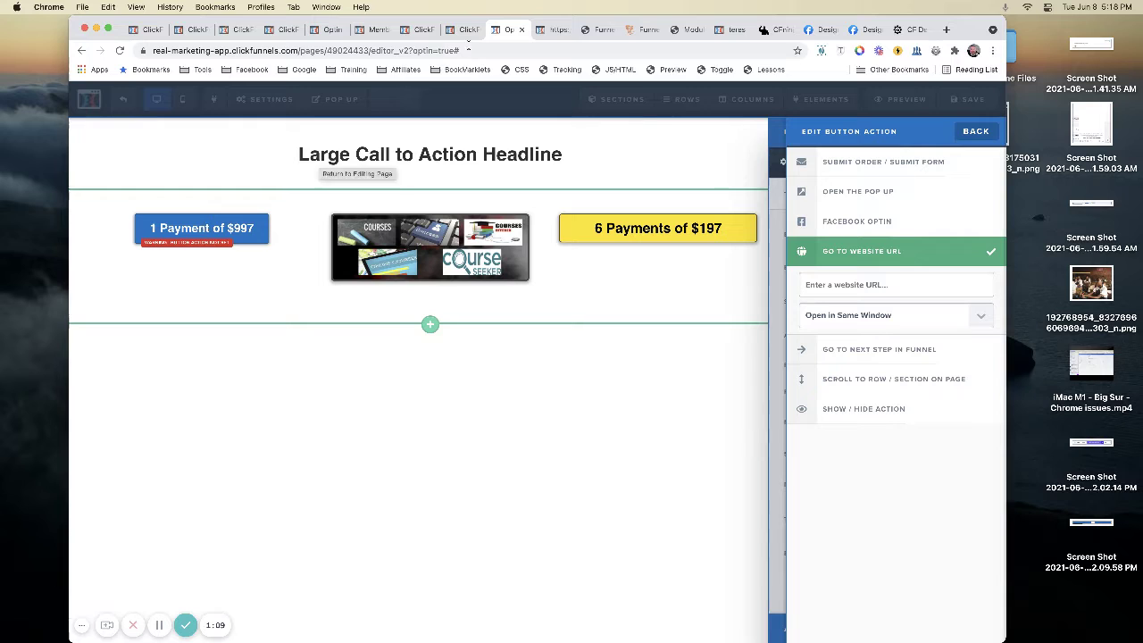
# - Copy Order Page 1's page URL from its step overview
pyautogui.click(465, 30)
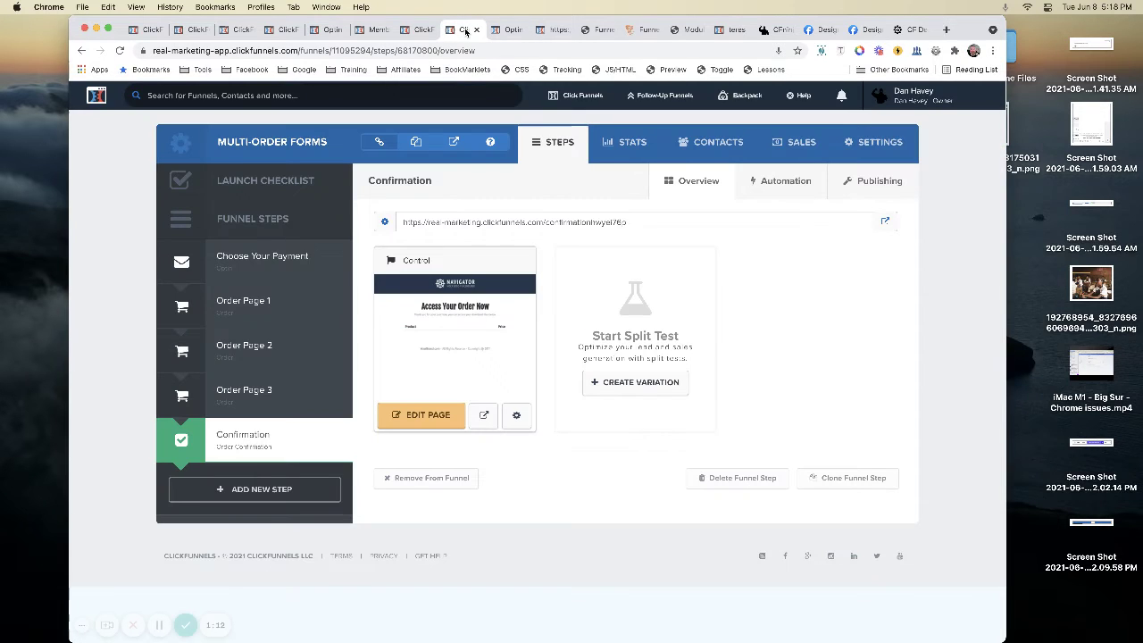
pyautogui.click(243, 310)
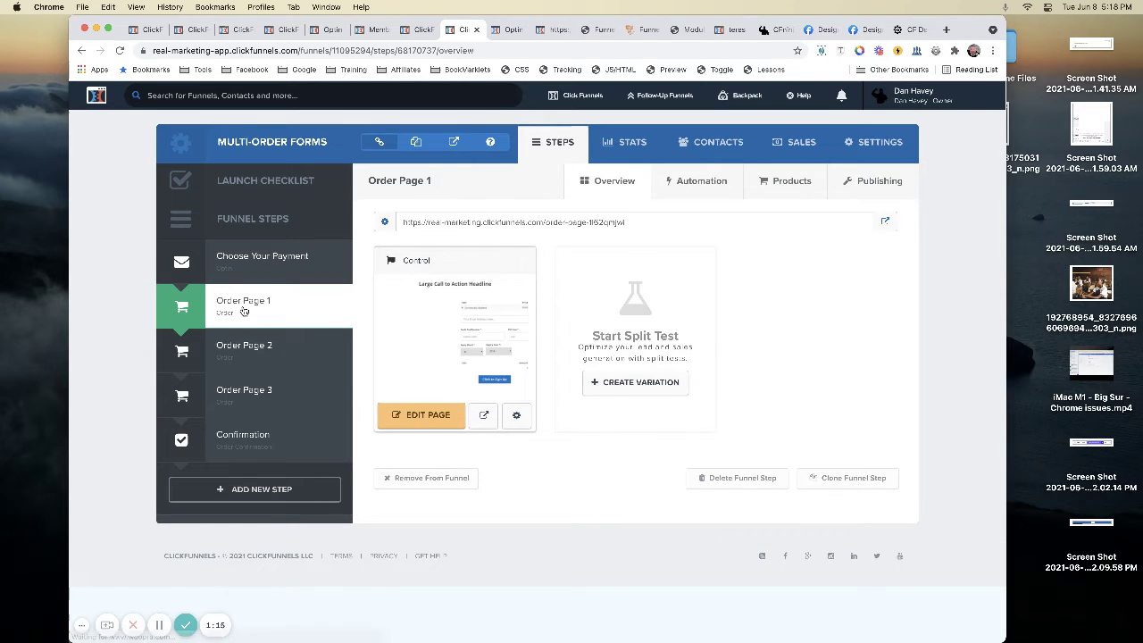
pyautogui.click(553, 224)
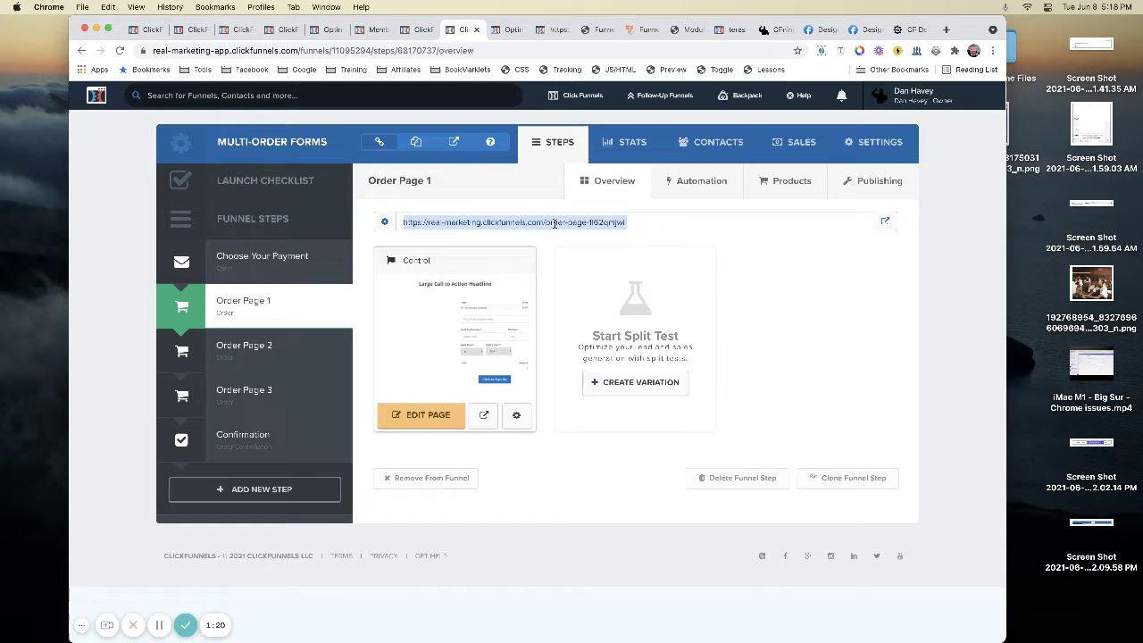
pyautogui.rightClick(554, 224)
pyautogui.click(563, 247)
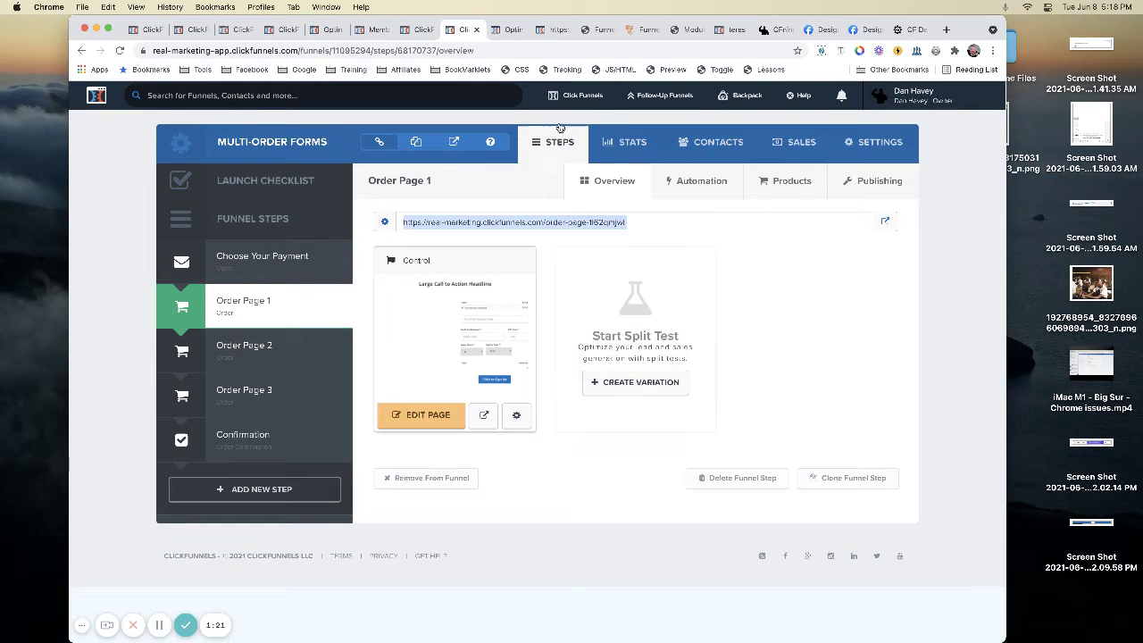
# - Paste Order Page 1's URL as the $997 button's website destination
pyautogui.click(507, 34)
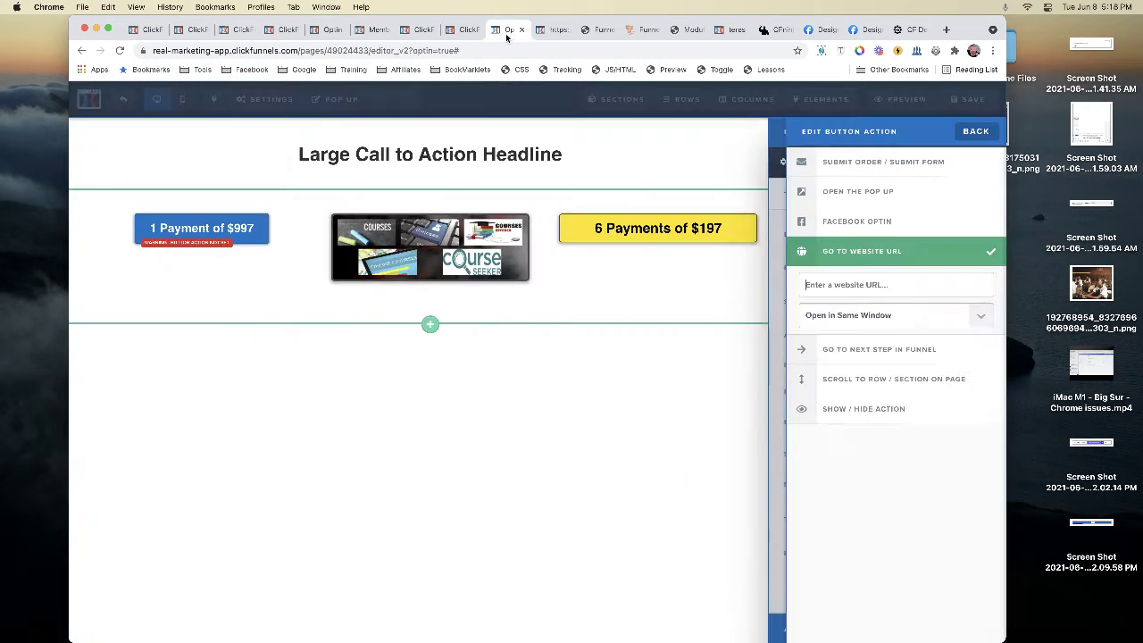
pyautogui.rightClick(859, 284)
pyautogui.click(884, 373)
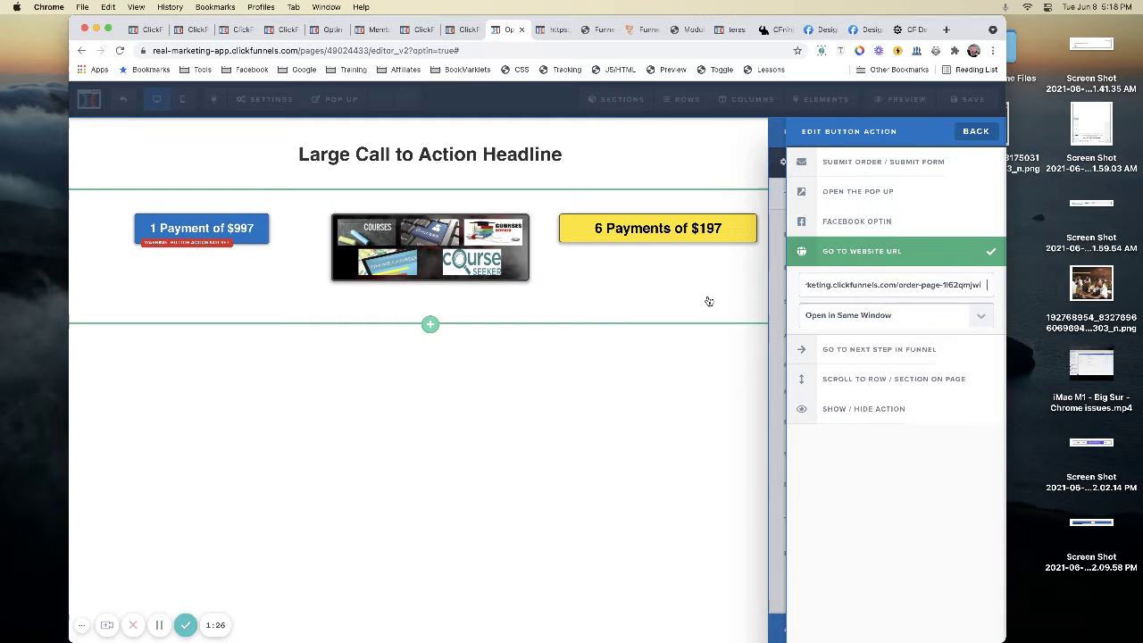
pyautogui.click(709, 301)
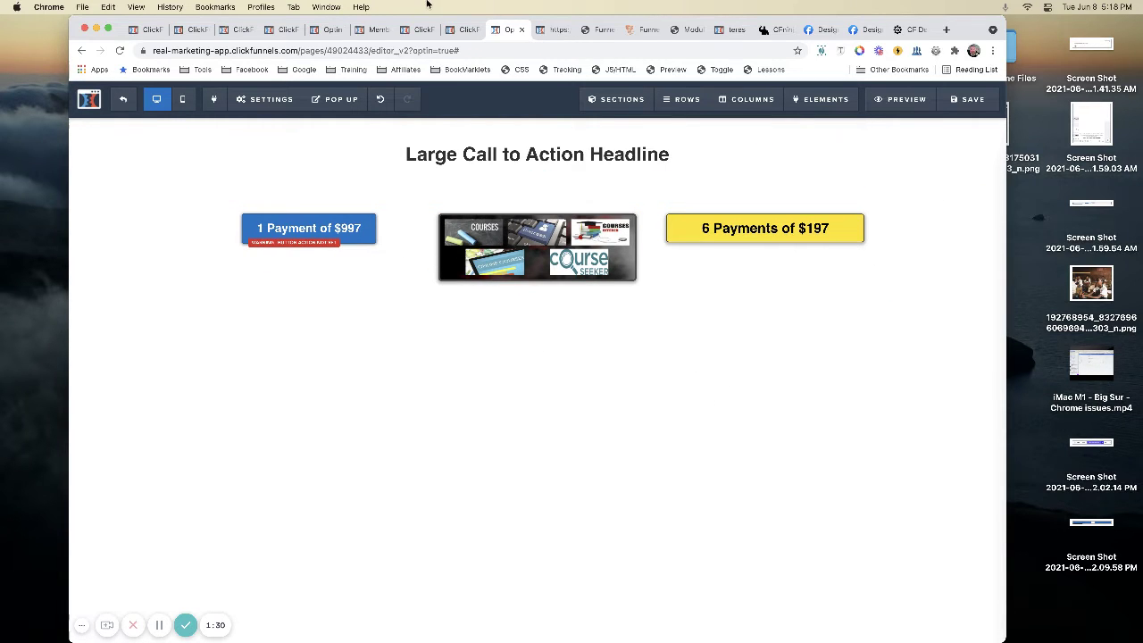
pyautogui.click(461, 29)
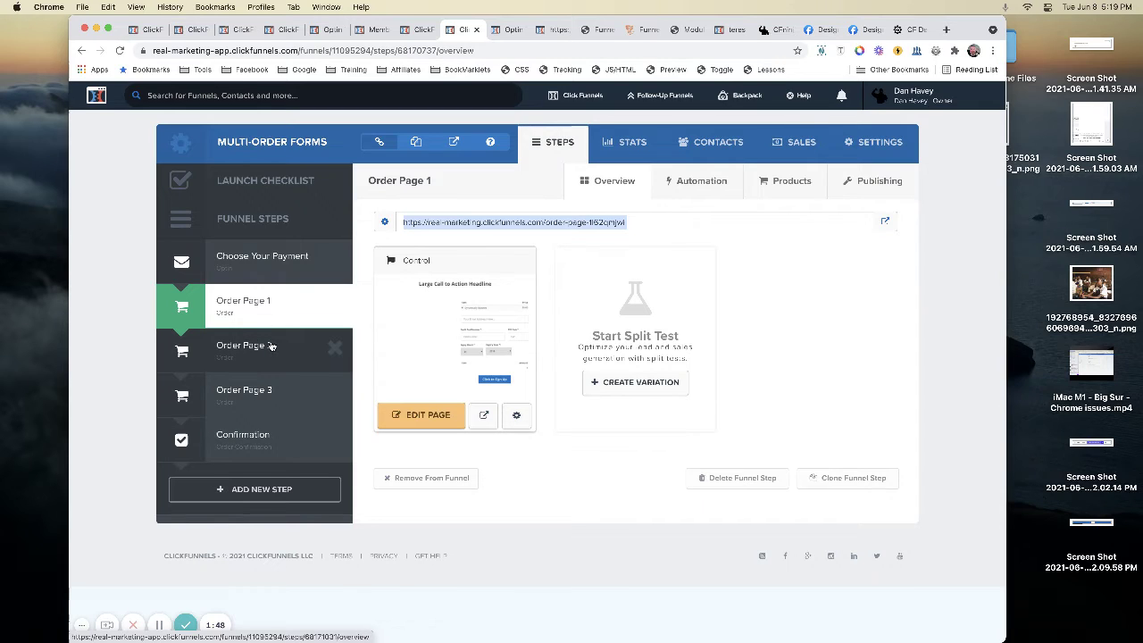
# - Set Order Page 1's Click to Sign Up button action to Submit Order / Submit Form
pyautogui.click(507, 32)
pyautogui.click(541, 31)
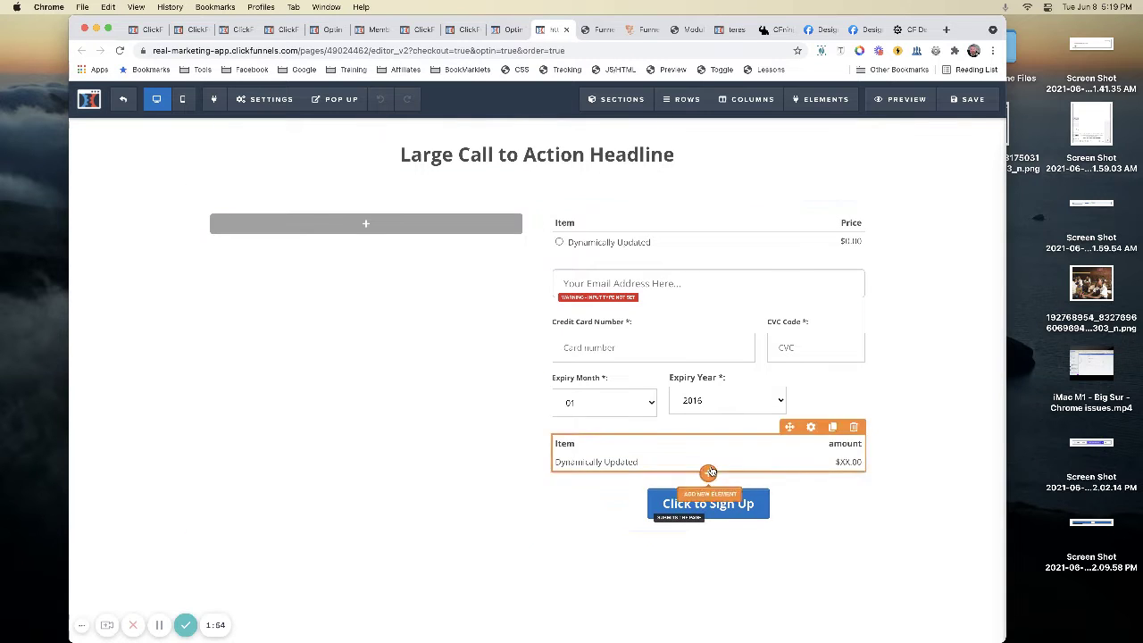
pyautogui.click(717, 506)
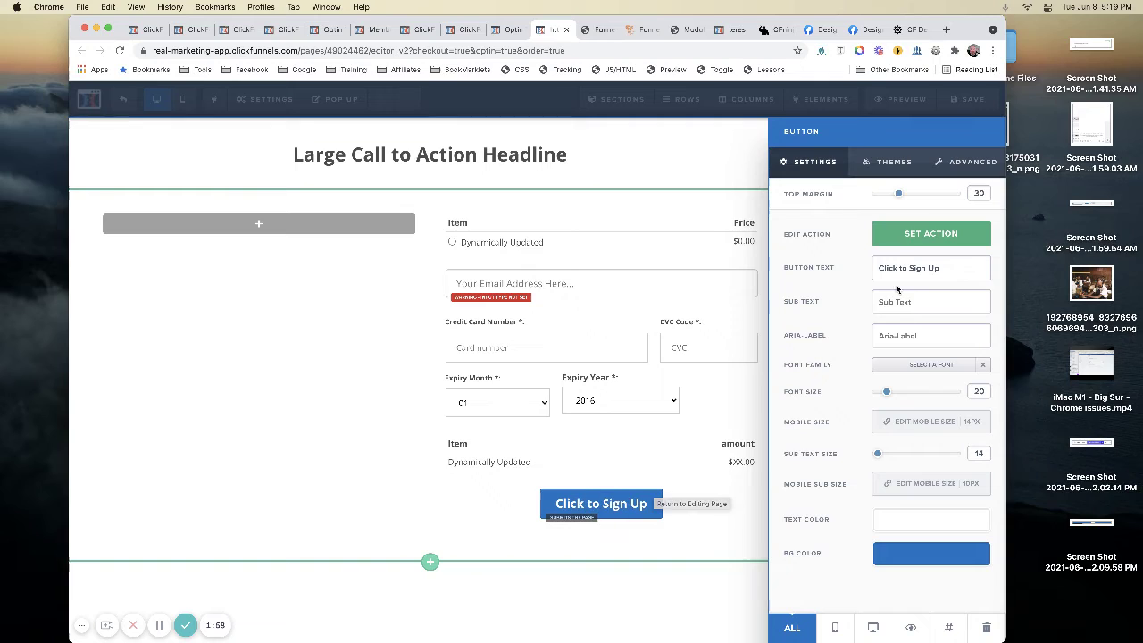
pyautogui.tripleClick(946, 273)
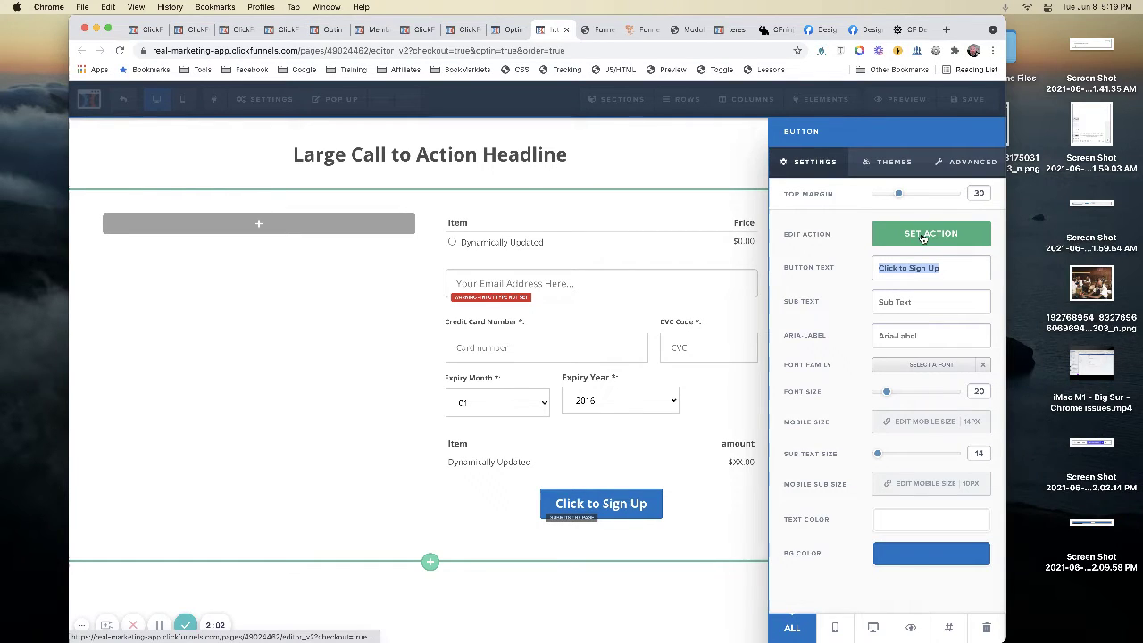
pyautogui.click(923, 237)
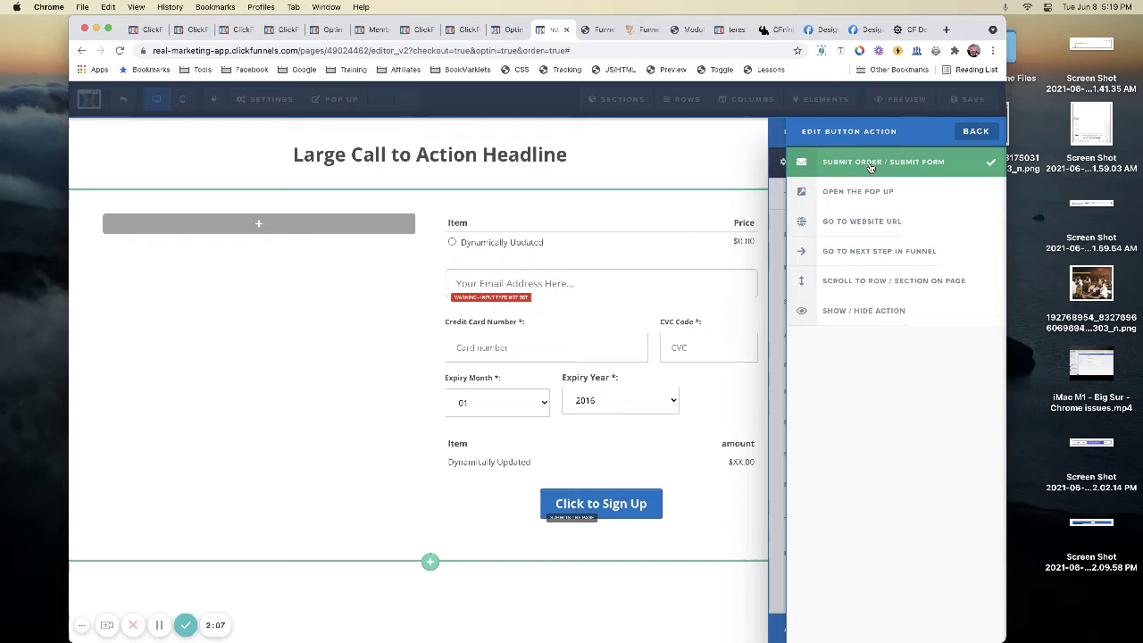
pyautogui.click(625, 203)
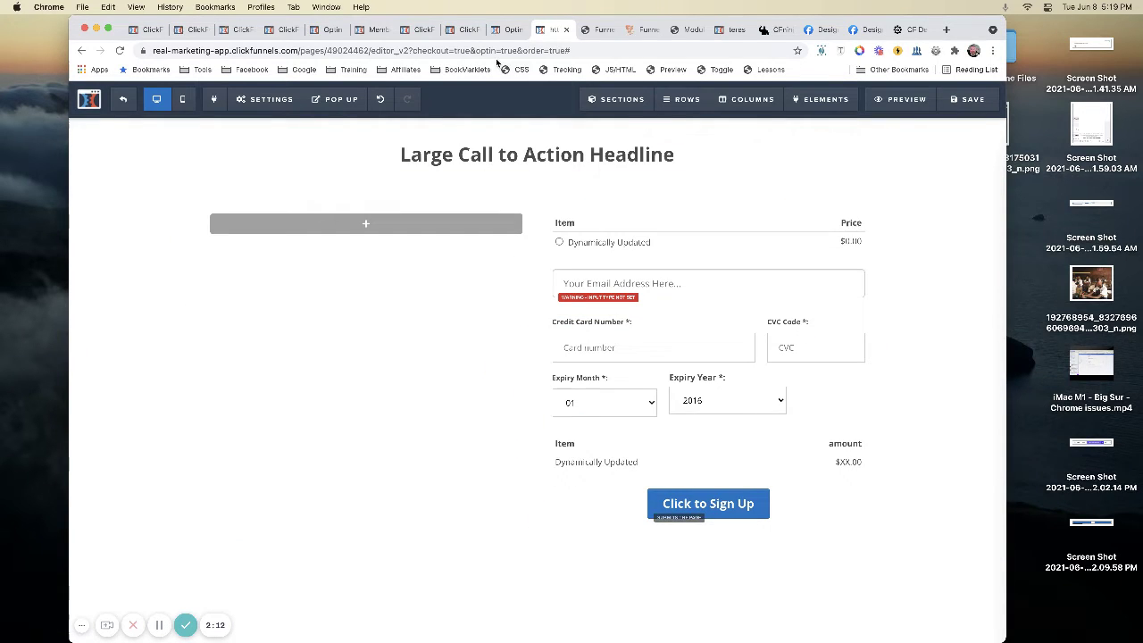
pyautogui.click(466, 34)
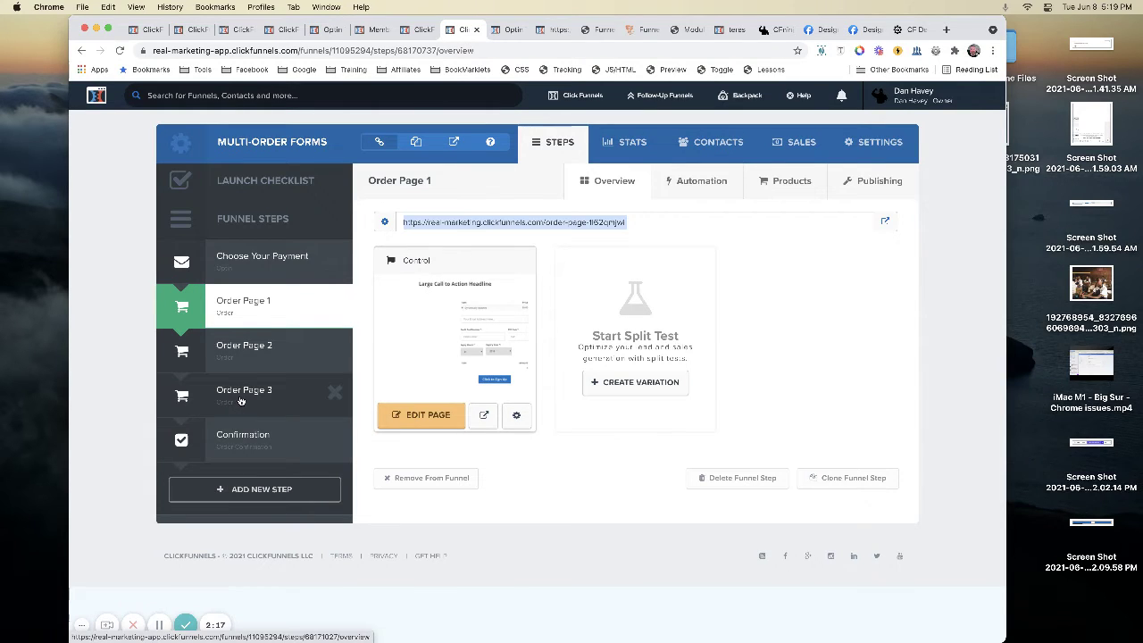
# - Copy the Confirmation step's page URL
pyautogui.click(239, 446)
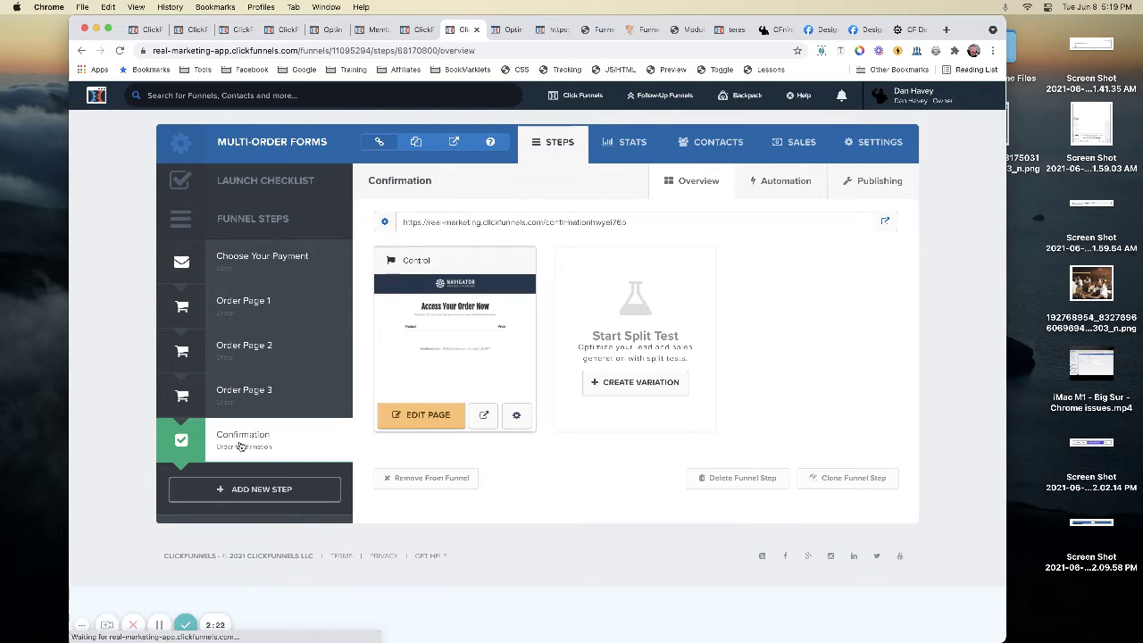
pyautogui.click(537, 221)
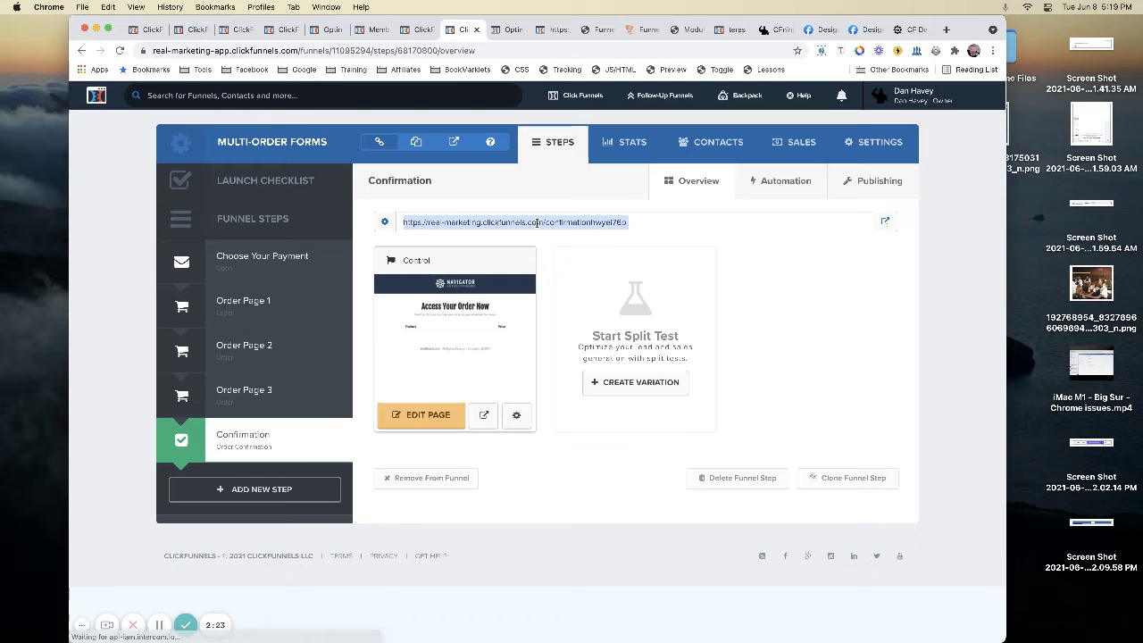
pyautogui.rightClick(536, 221)
pyautogui.click(551, 251)
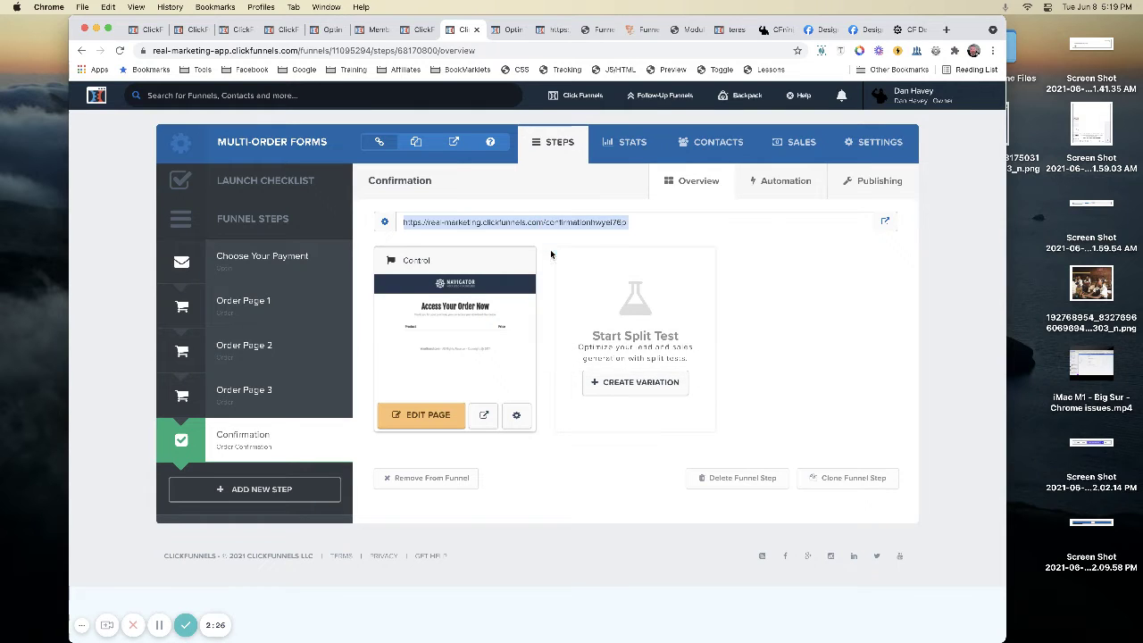
# - Paste the Confirmation URL into Order Page 1's On Submit Go To setting
pyautogui.click(552, 31)
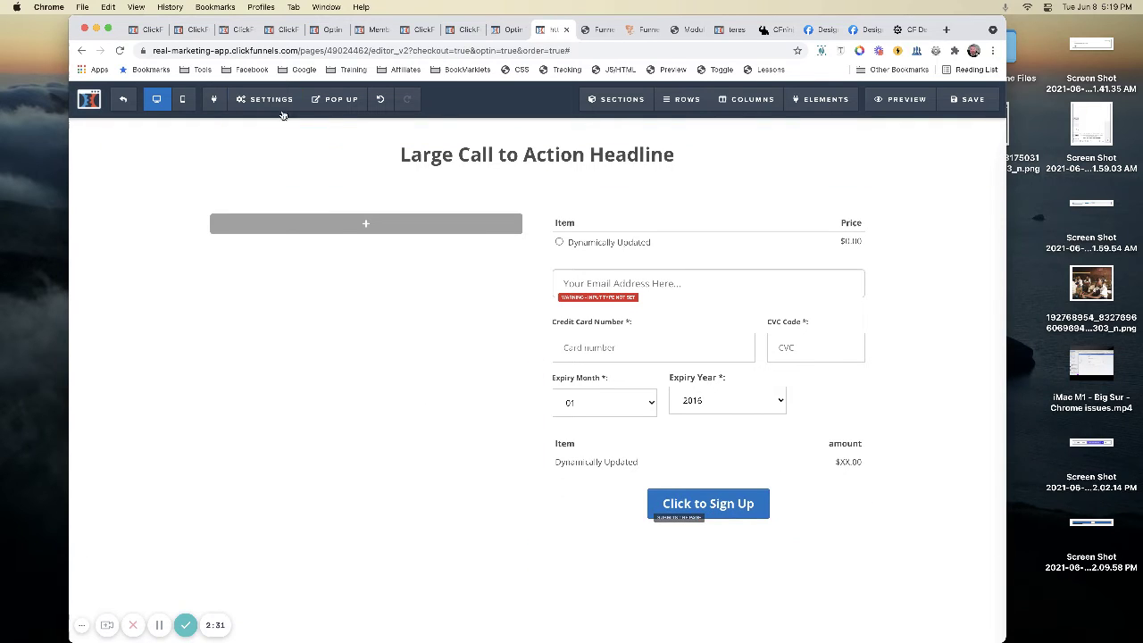
pyautogui.moveTo(273, 101)
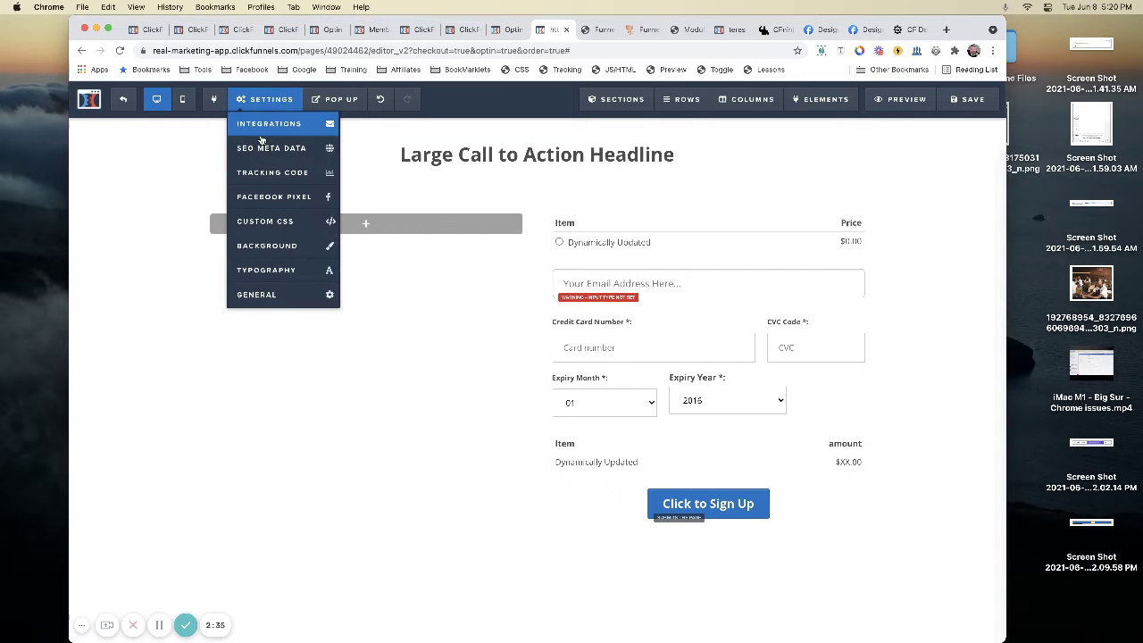
pyautogui.click(268, 295)
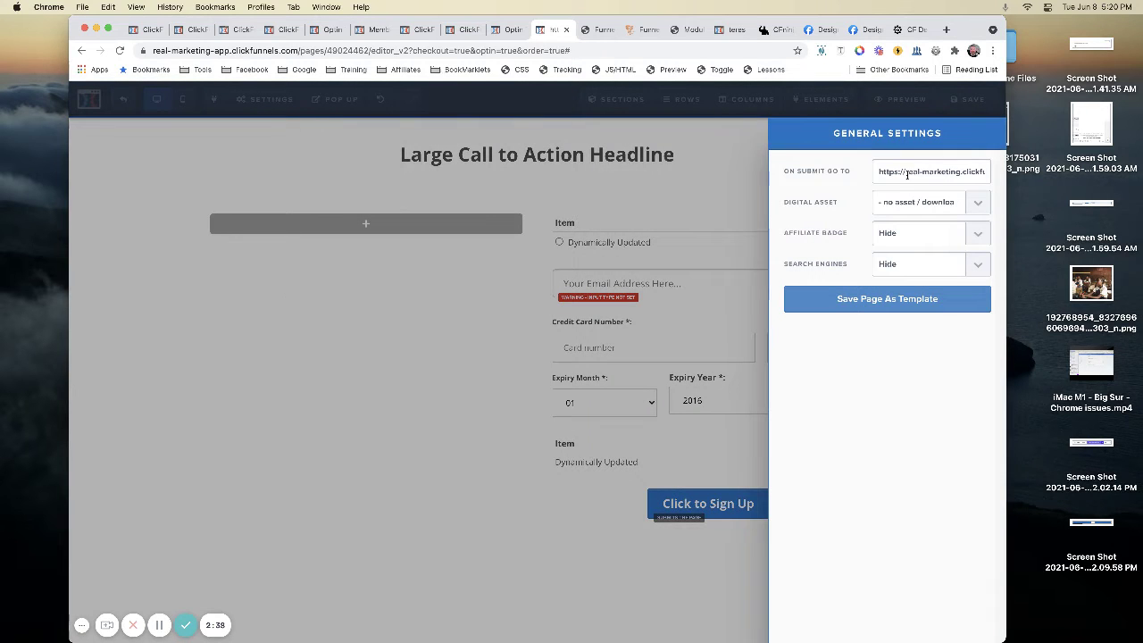
pyautogui.click(907, 174)
pyautogui.tripleClick(908, 173)
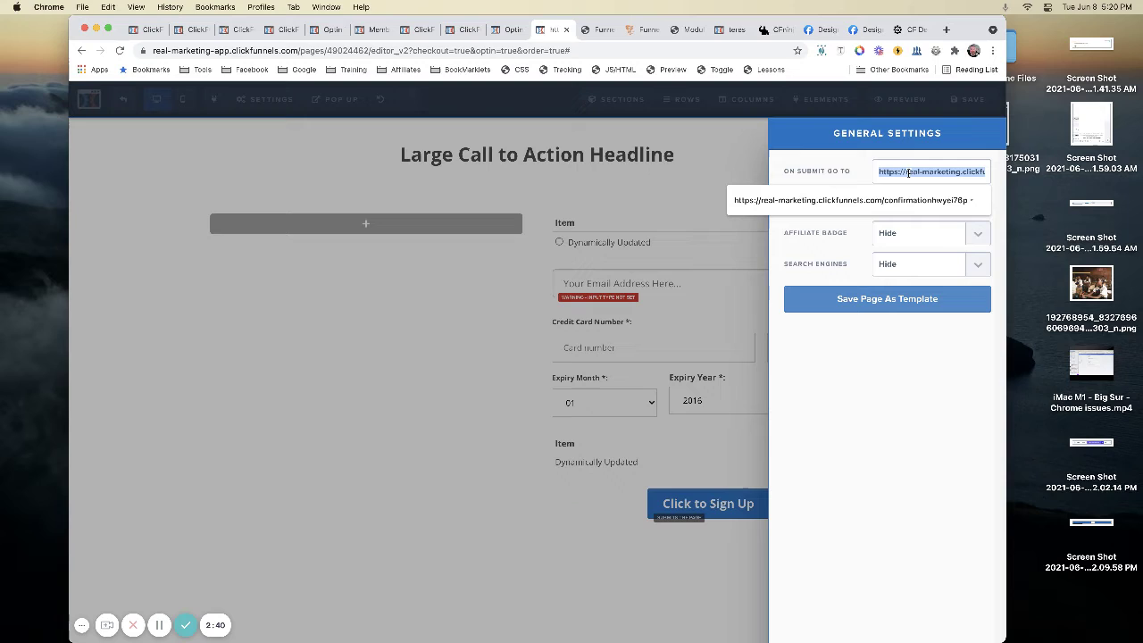
pyautogui.press('Right')
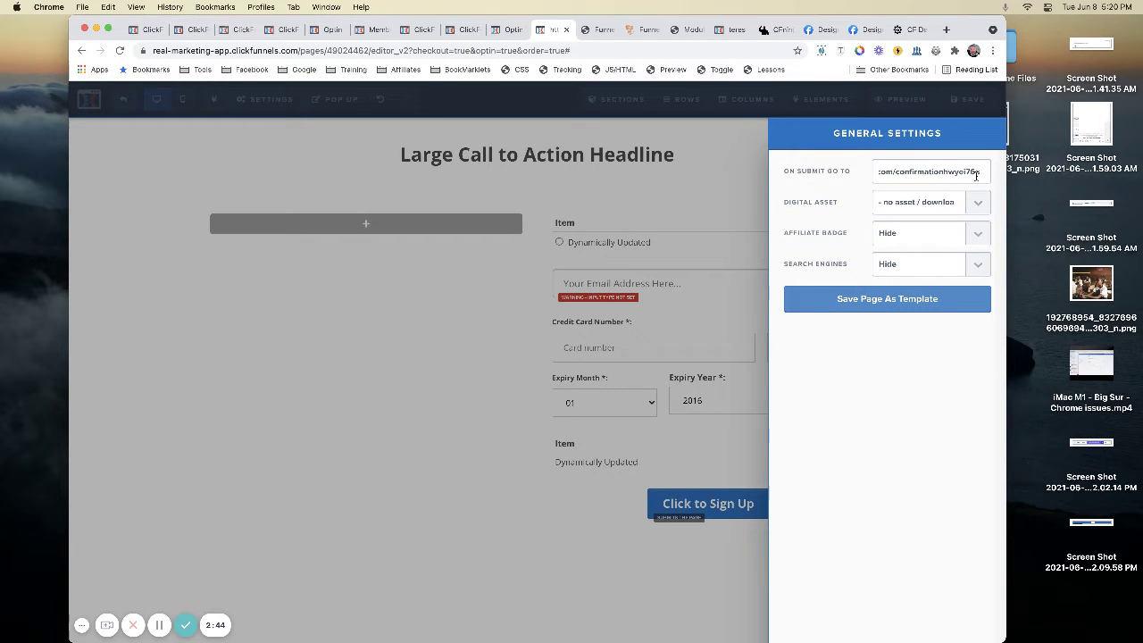
pyautogui.click(694, 178)
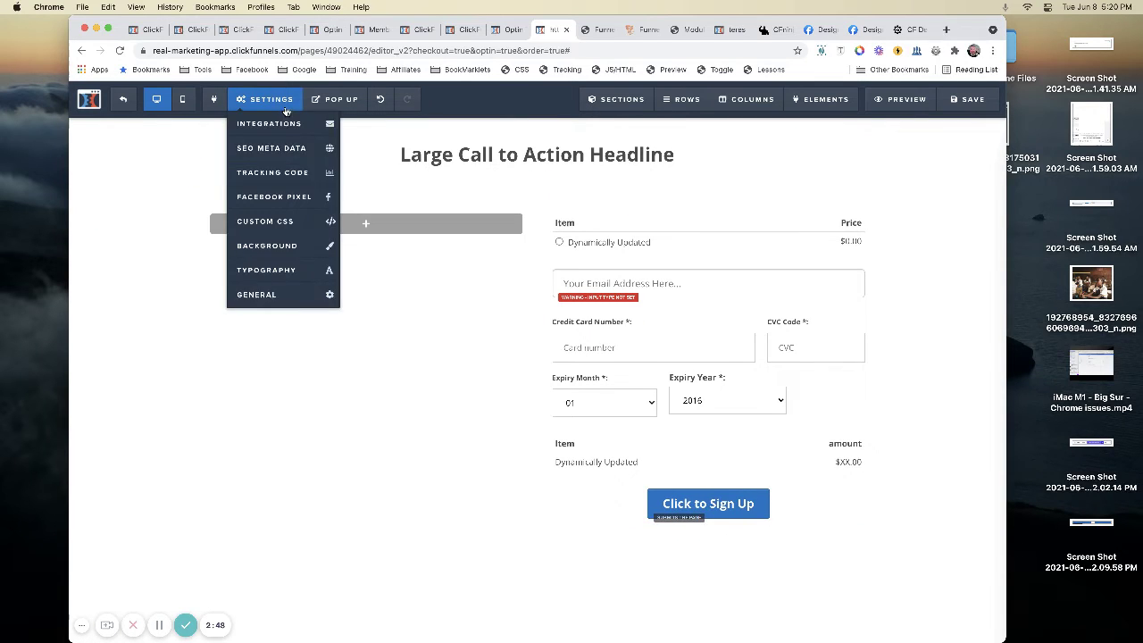
pyautogui.click(465, 29)
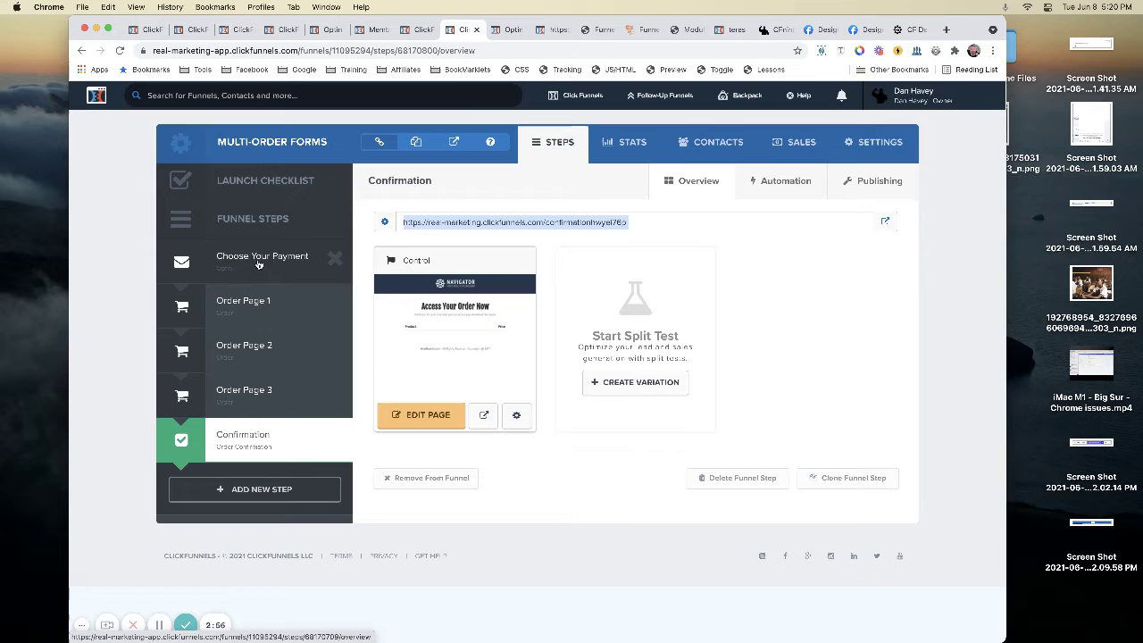
pyautogui.click(497, 35)
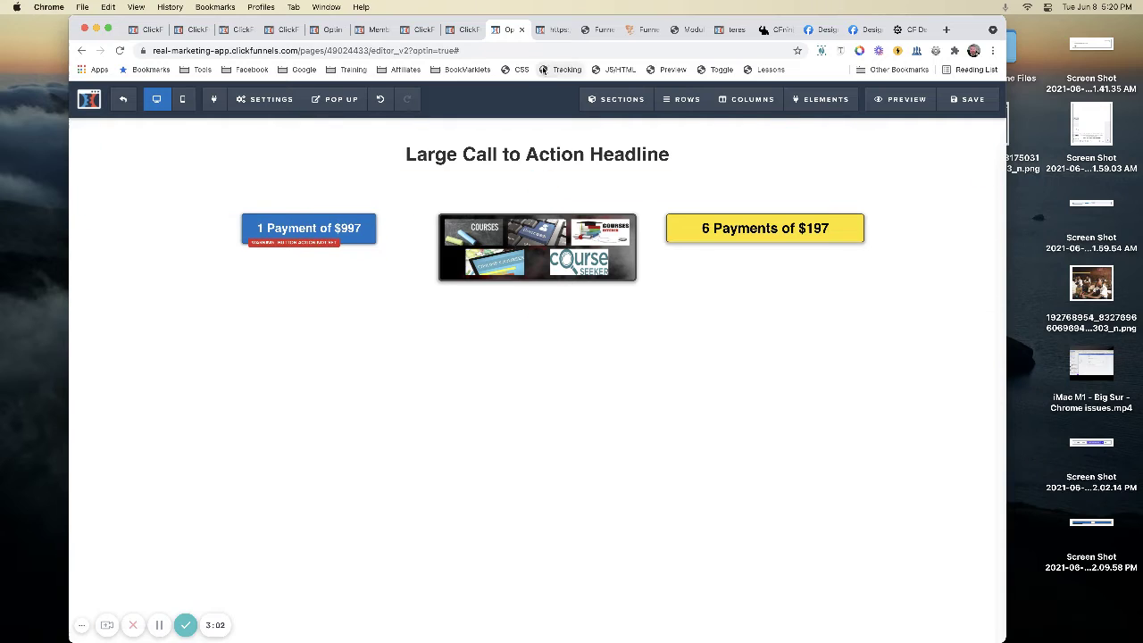
pyautogui.click(546, 30)
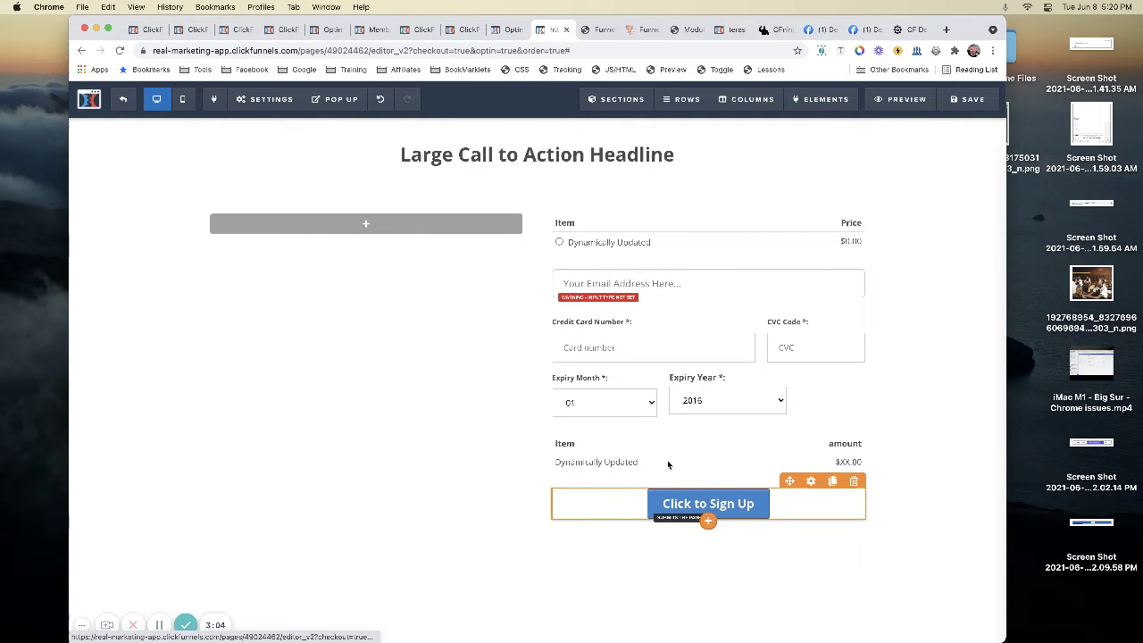
pyautogui.click(252, 102)
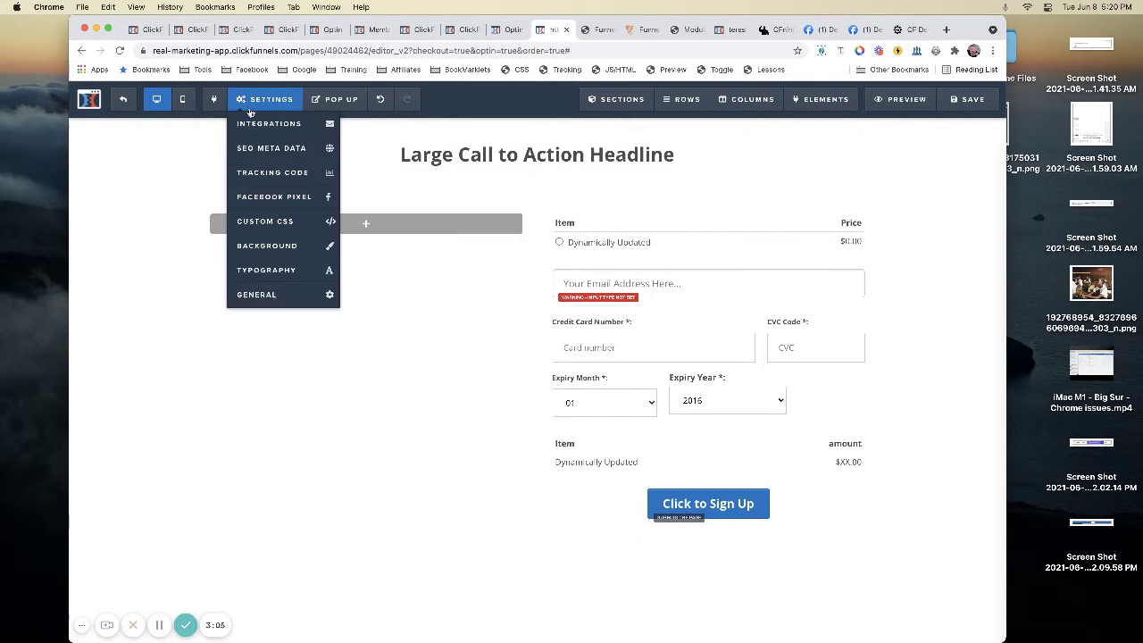
pyautogui.click(254, 295)
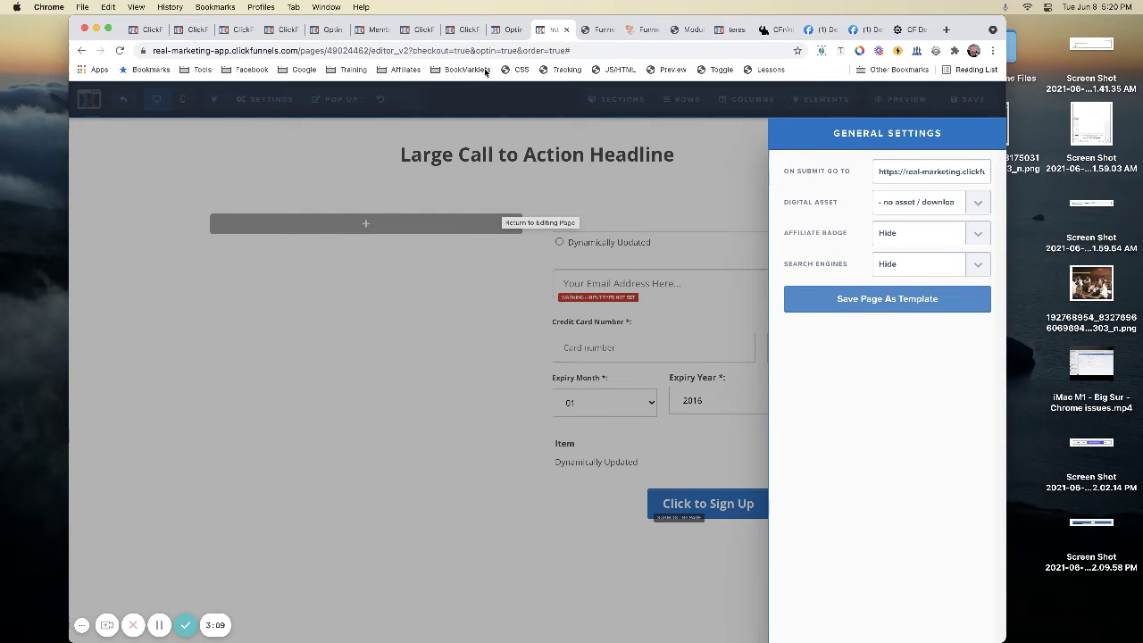
pyautogui.click(461, 33)
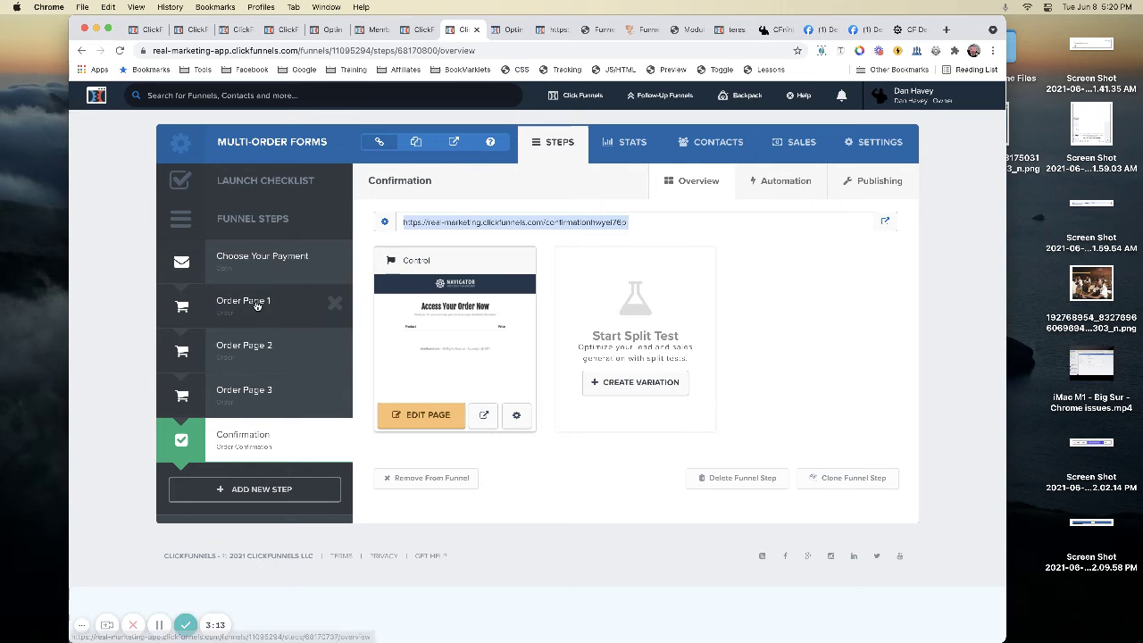
# - On the live sales page, trigger the 1 payment of $1497 order form
pyautogui.click(896, 30)
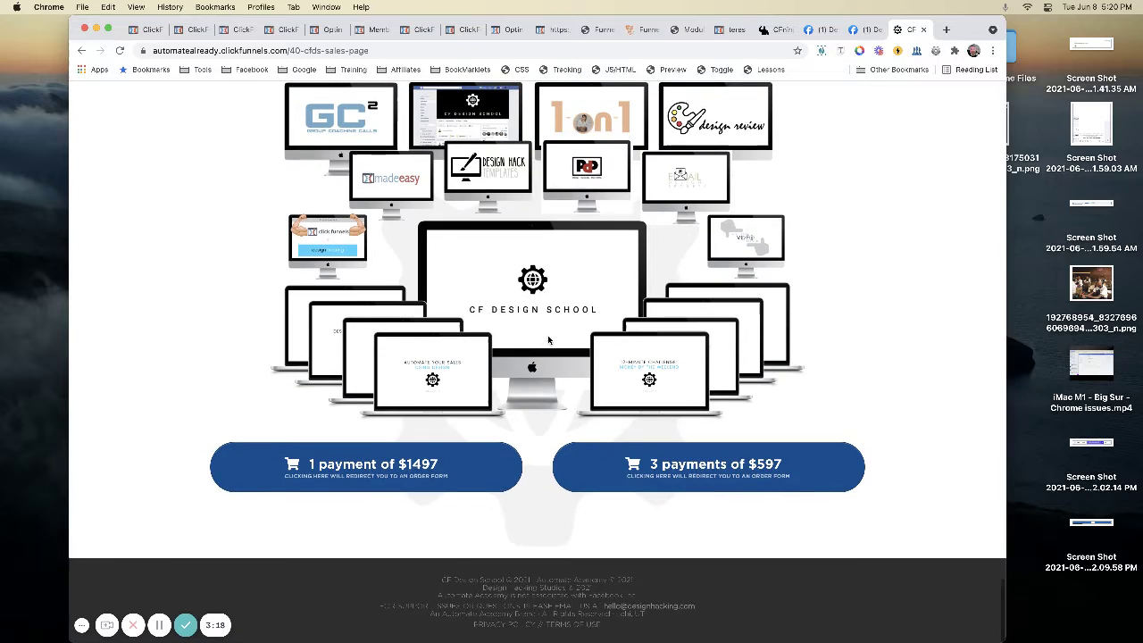
pyautogui.scroll(5, 212, 97)
pyautogui.scroll(1, 223, 89)
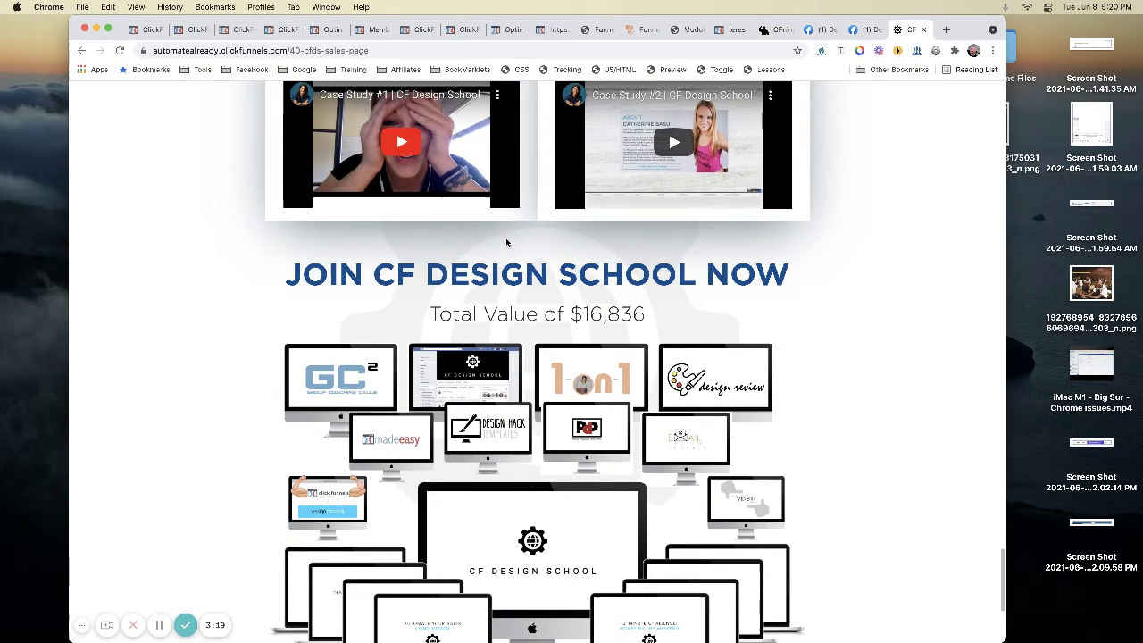
pyautogui.scroll(-5, 506, 242)
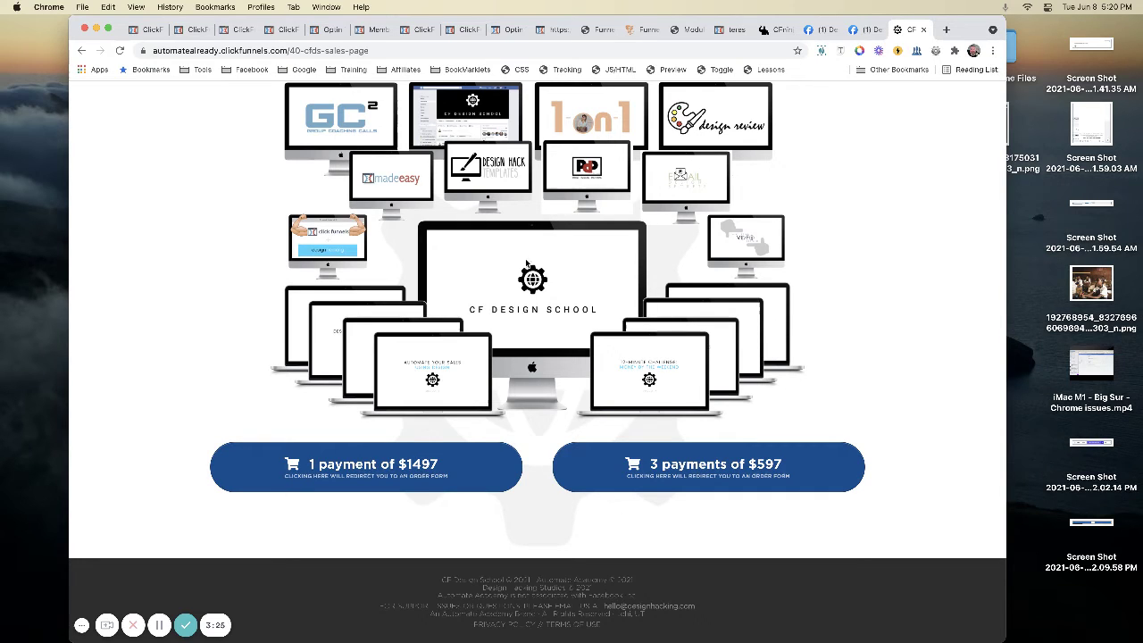
pyautogui.click(352, 464)
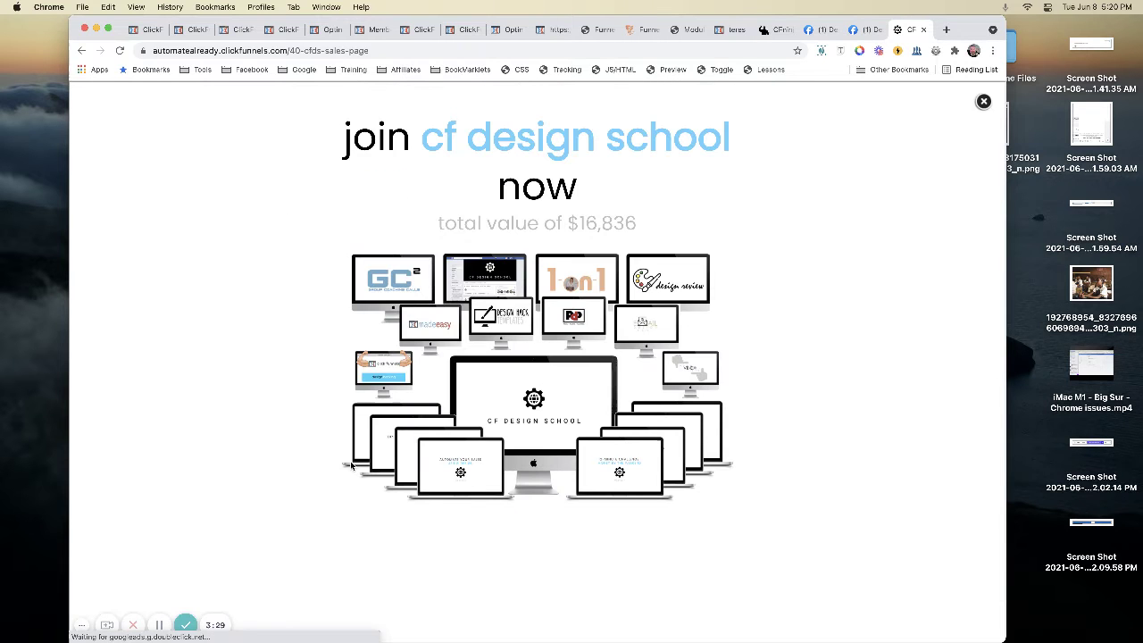
# - Review the $1497 popup order form, then go back to the YouTube video
pyautogui.scroll(-5, 669, 305)
pyautogui.scroll(-10, 669, 305)
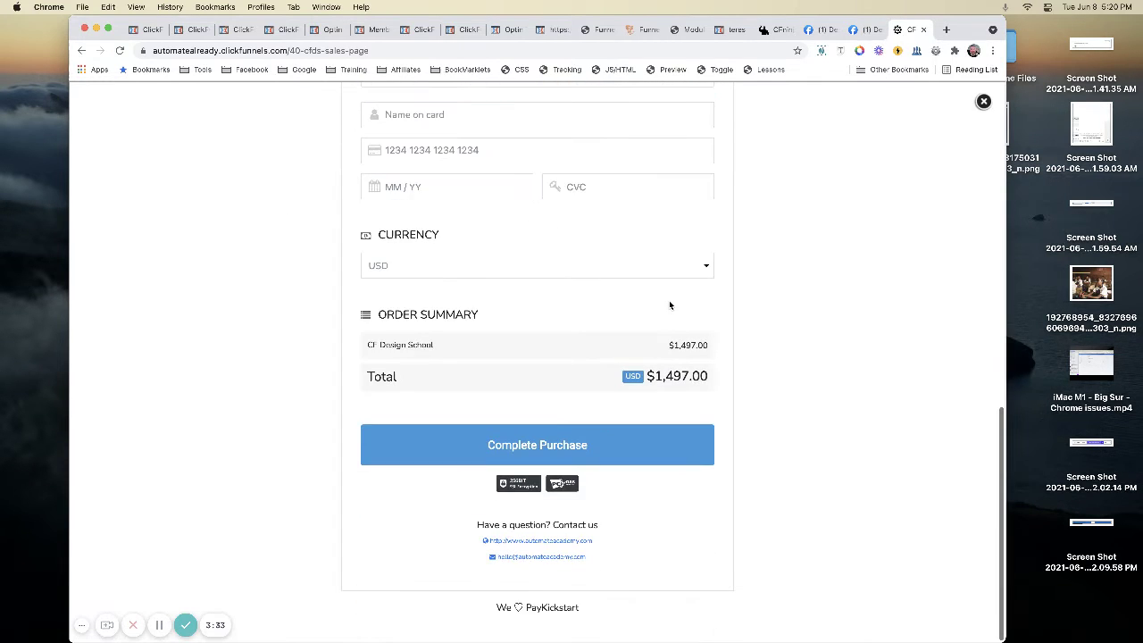
pyautogui.scroll(5, 669, 305)
pyautogui.scroll(-5, 670, 306)
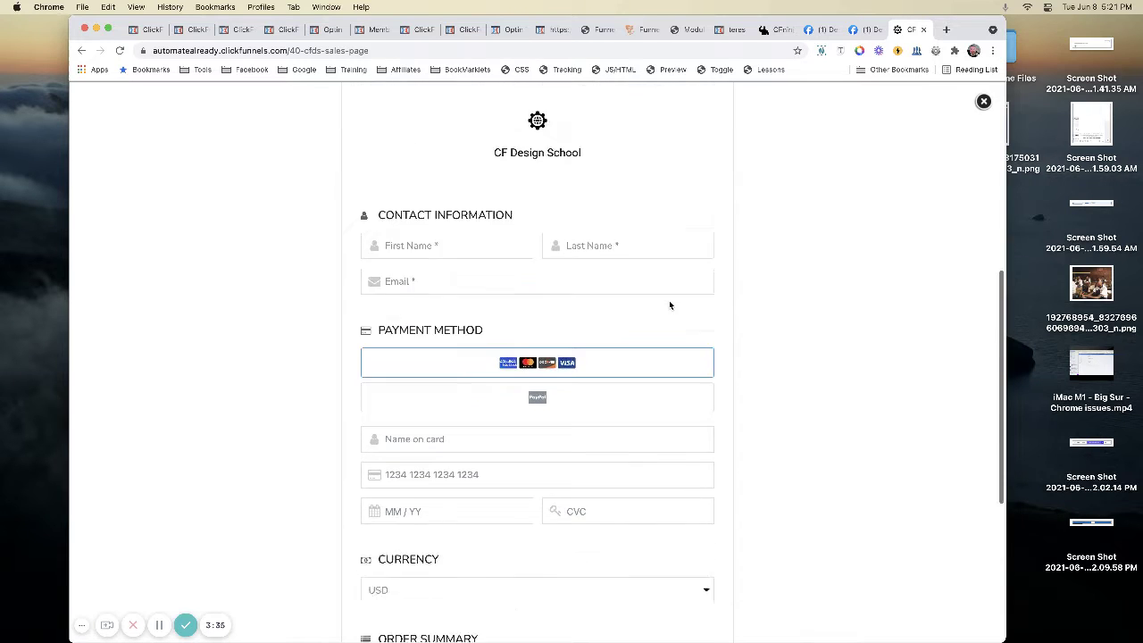
pyautogui.scroll(5, 670, 305)
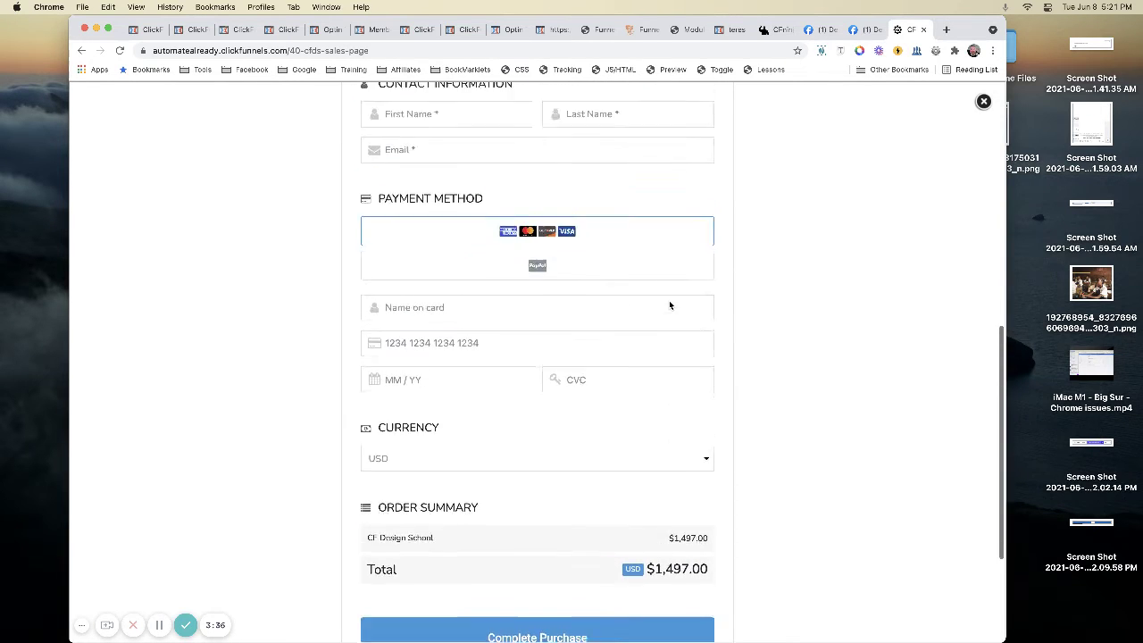
pyautogui.scroll(-5, 669, 305)
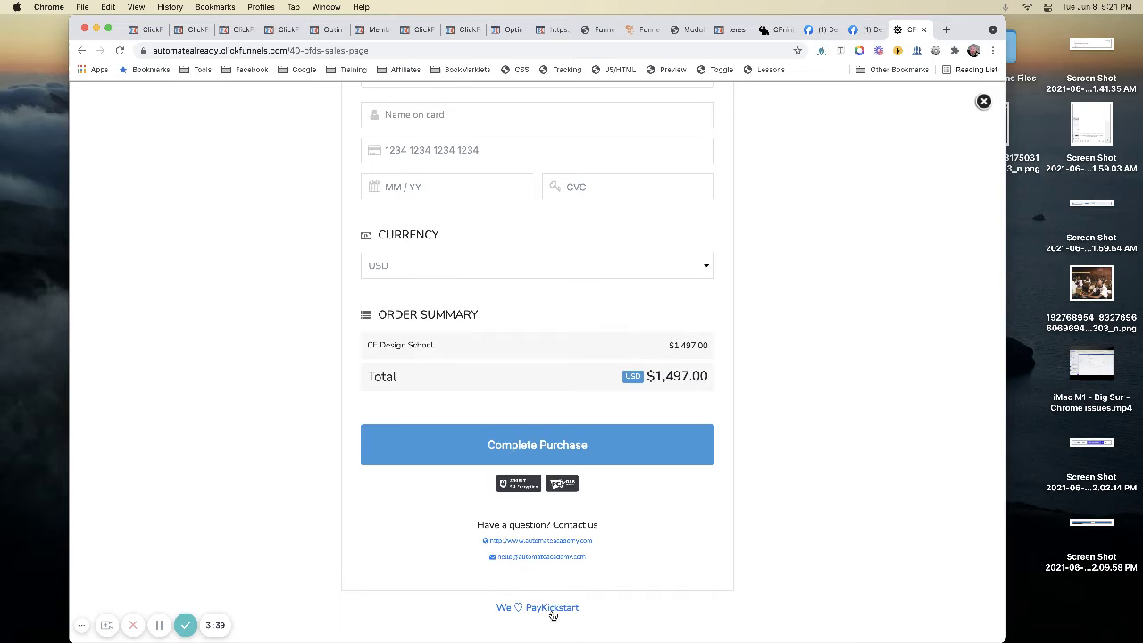
pyautogui.scroll(5, 656, 397)
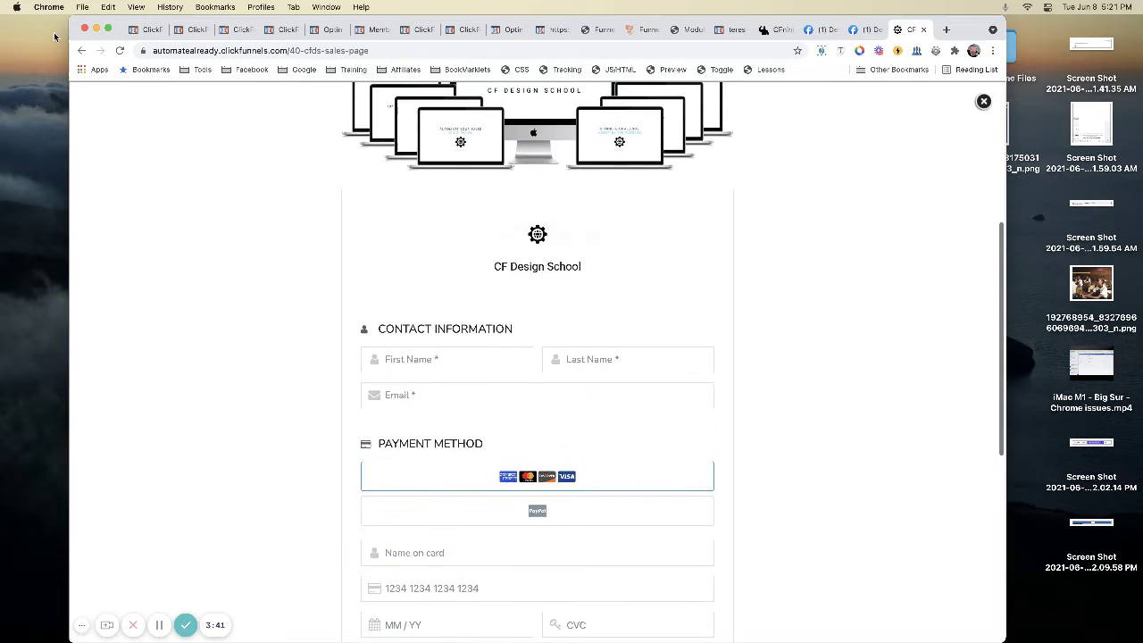
pyautogui.click(78, 51)
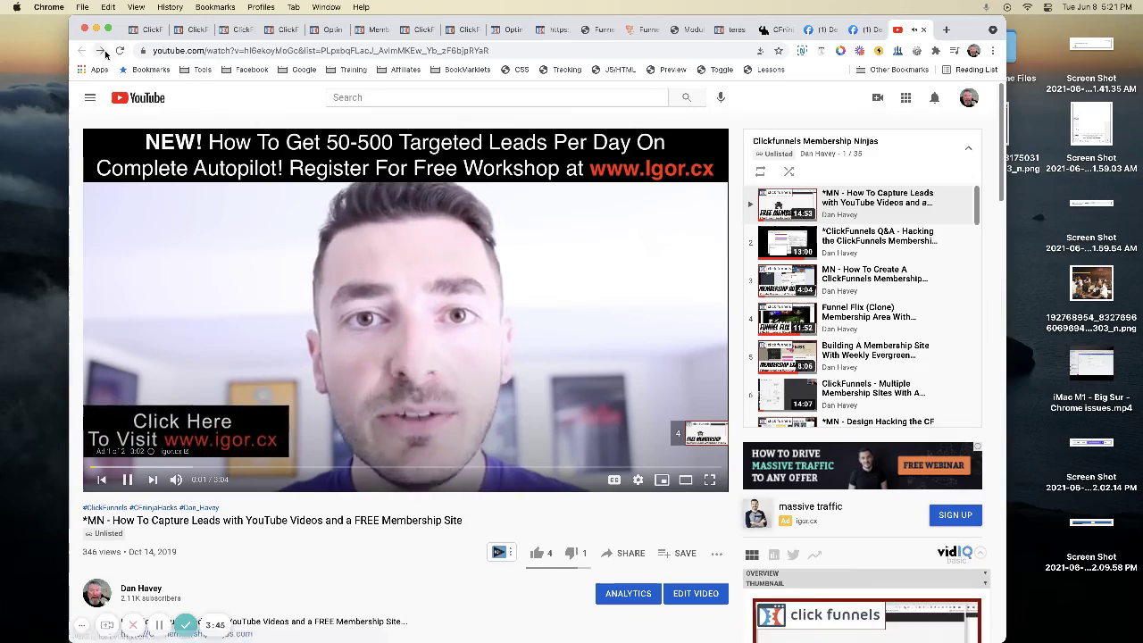
# - Open the 3 payments of $597 popup order form, review it and close it
pyautogui.click(101, 51)
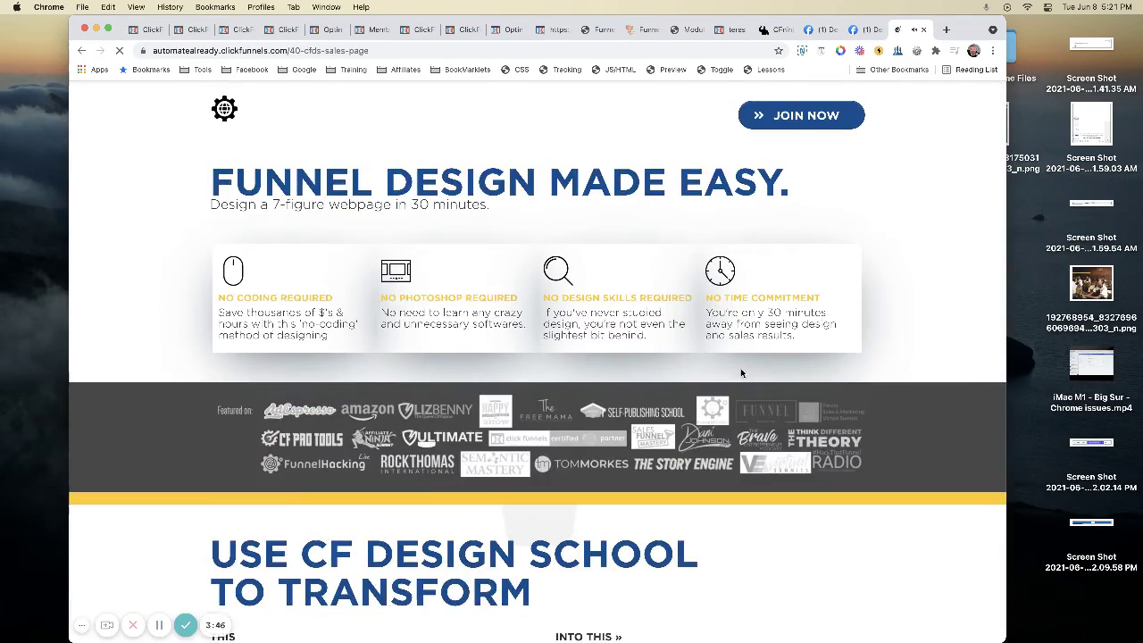
pyautogui.scroll(-20, 740, 372)
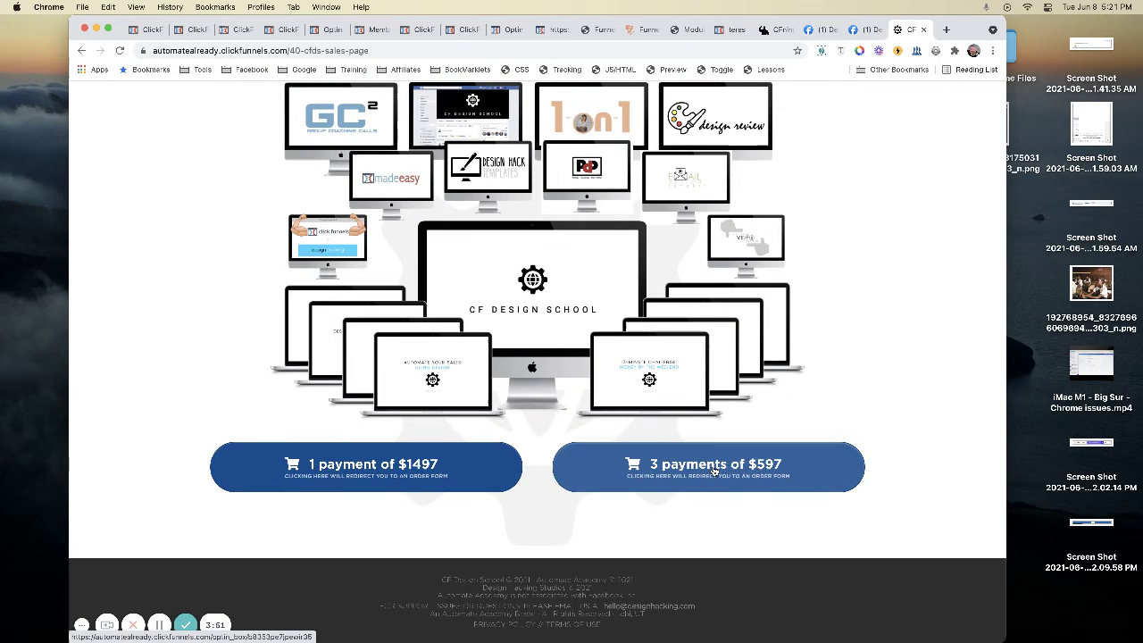
pyautogui.click(714, 471)
pyautogui.scroll(-5, 746, 332)
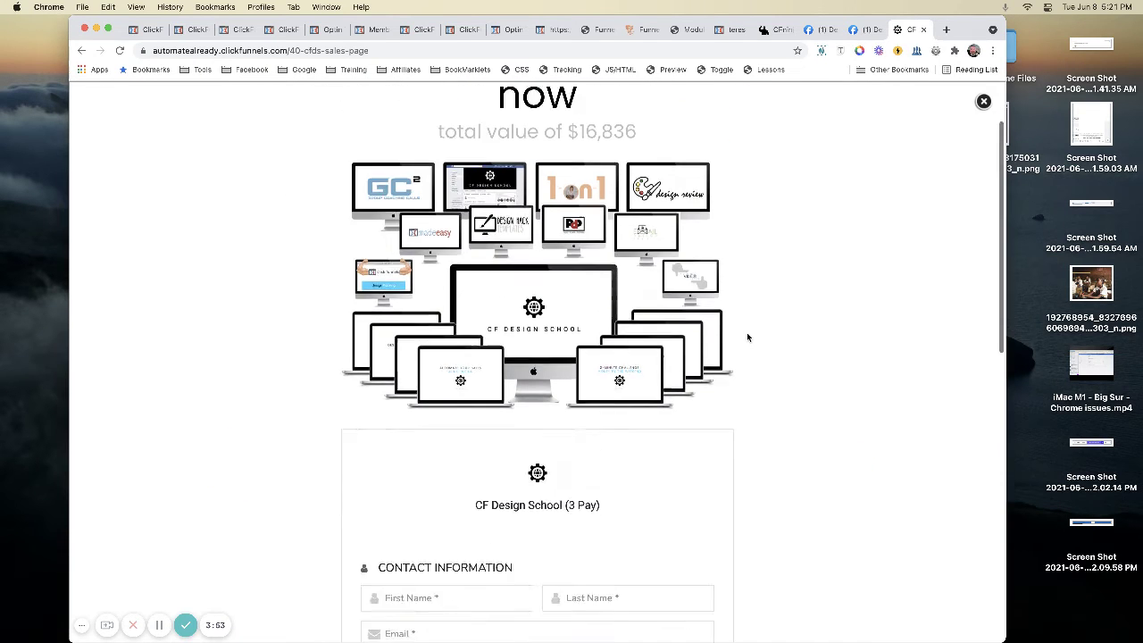
pyautogui.scroll(-5, 747, 332)
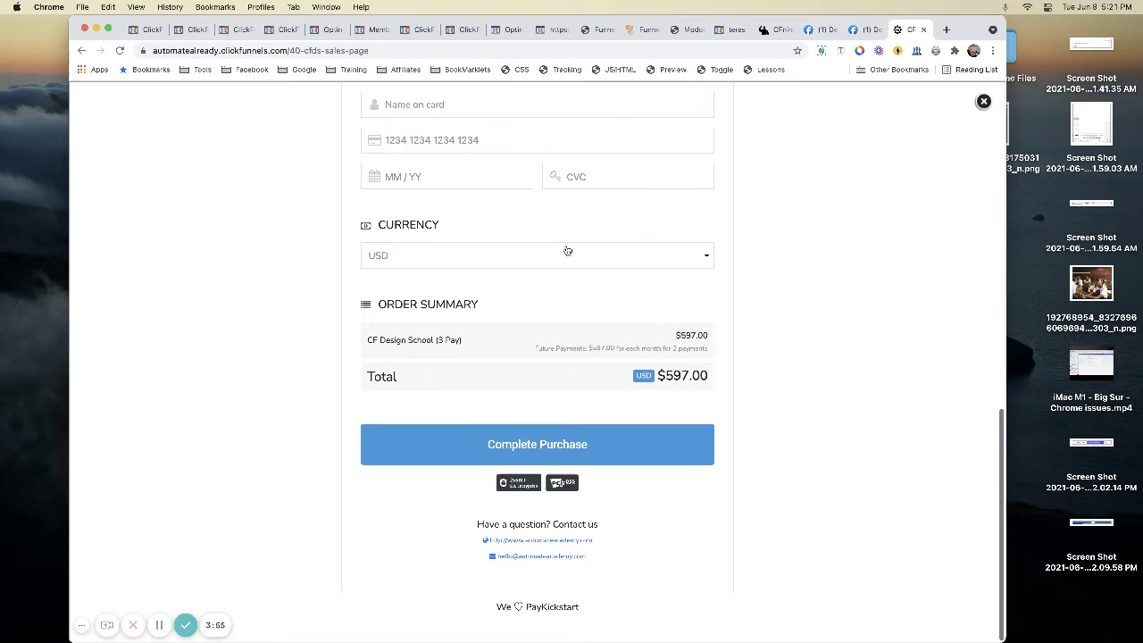
pyautogui.scroll(5, 579, 255)
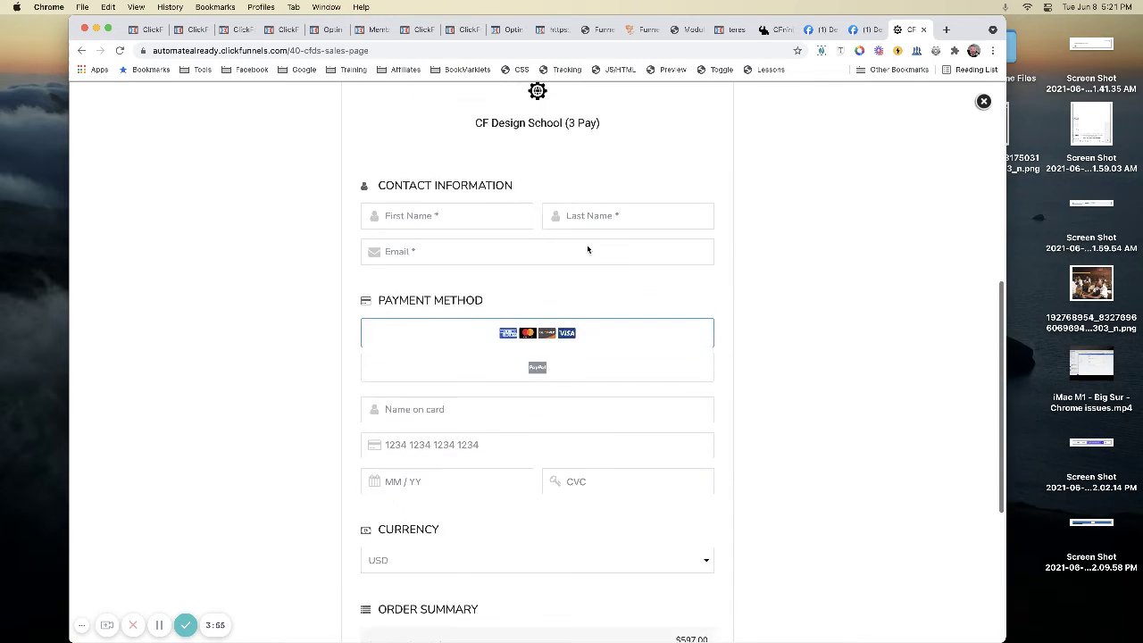
pyautogui.click(983, 104)
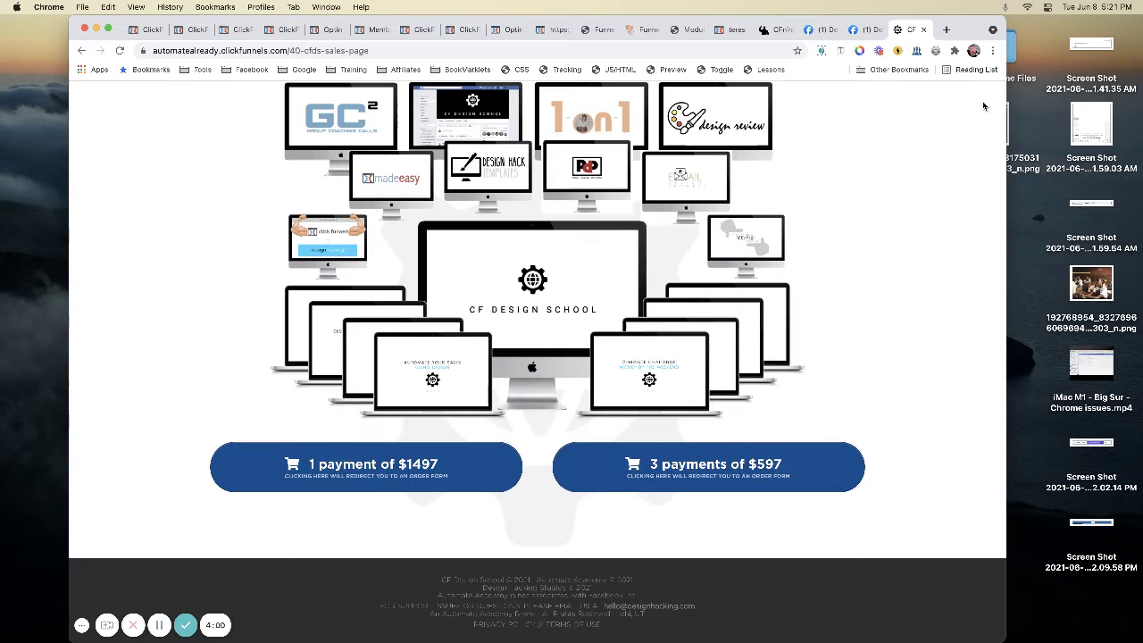
pyautogui.scroll(5, 605, 279)
pyautogui.scroll(-5, 604, 282)
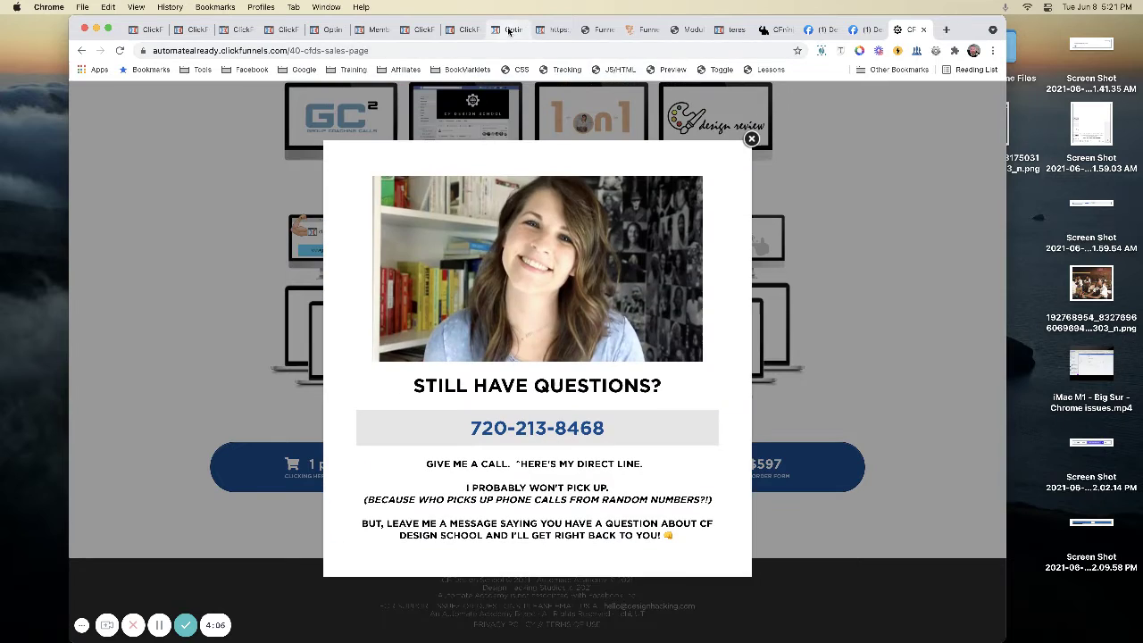
# - Verify the Choose Your Payment page's $997 button uses the Go to Website URL action
pyautogui.click(508, 30)
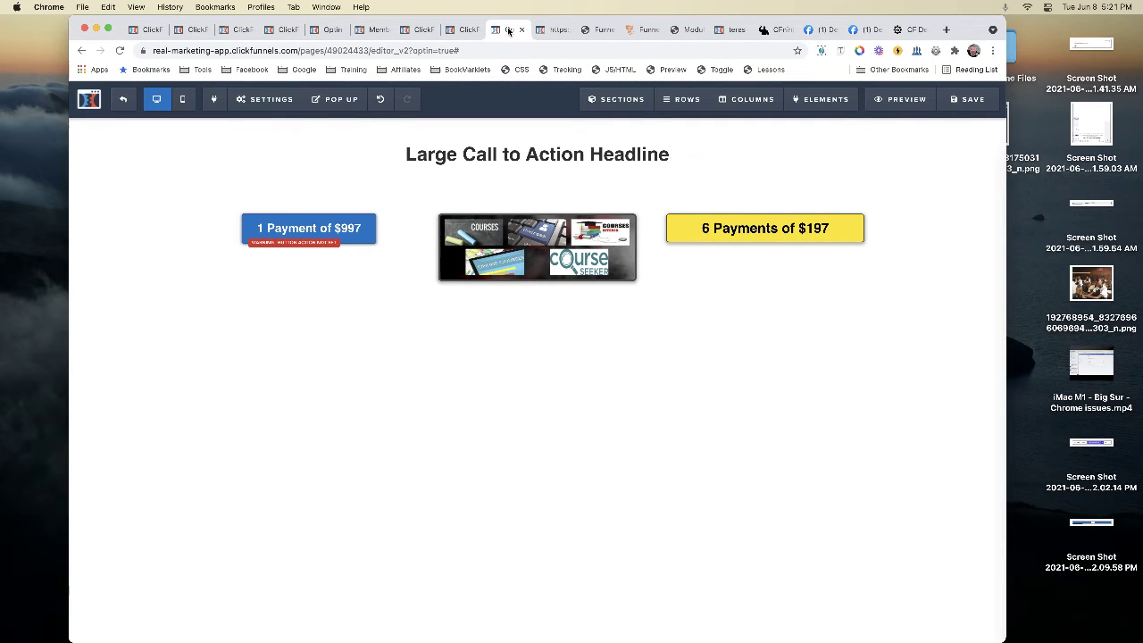
pyautogui.click(464, 30)
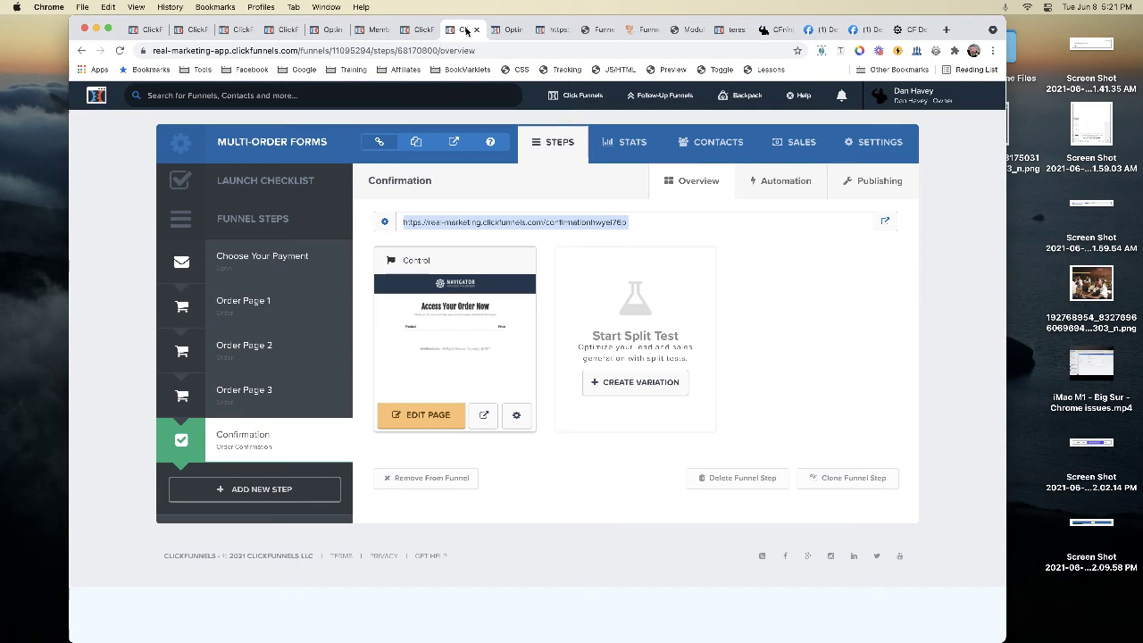
pyautogui.click(255, 263)
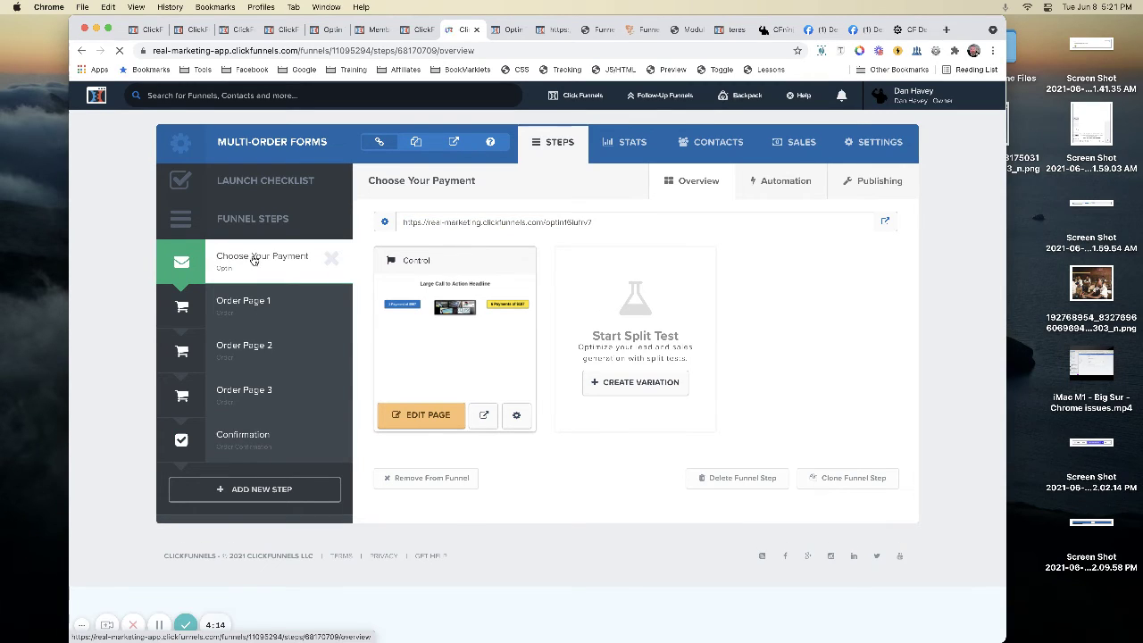
pyautogui.click(505, 29)
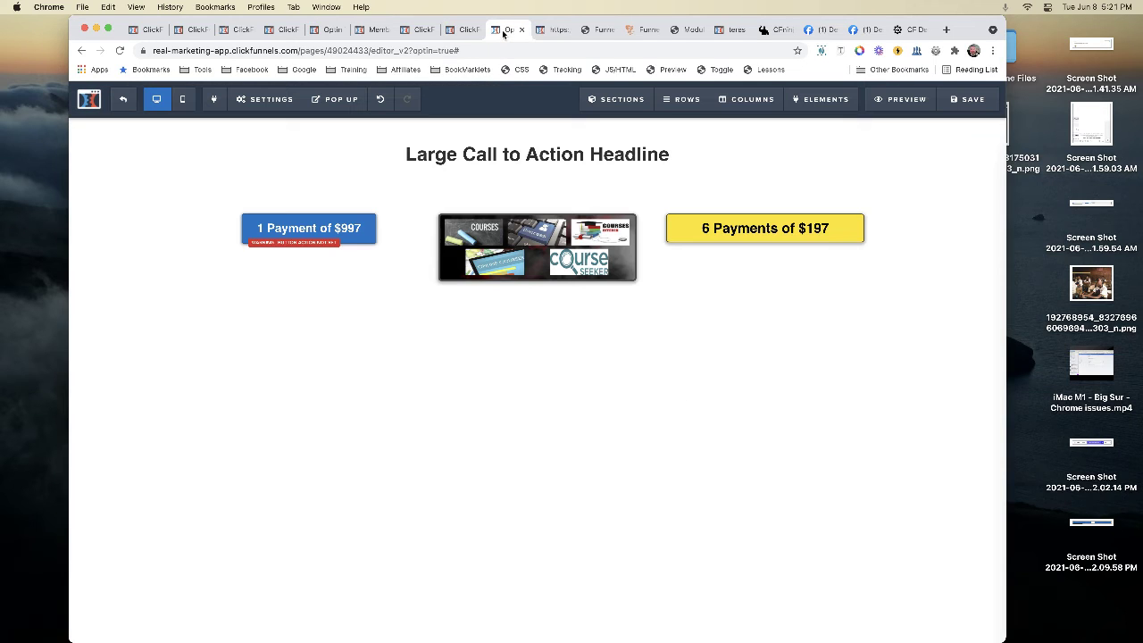
pyautogui.click(311, 230)
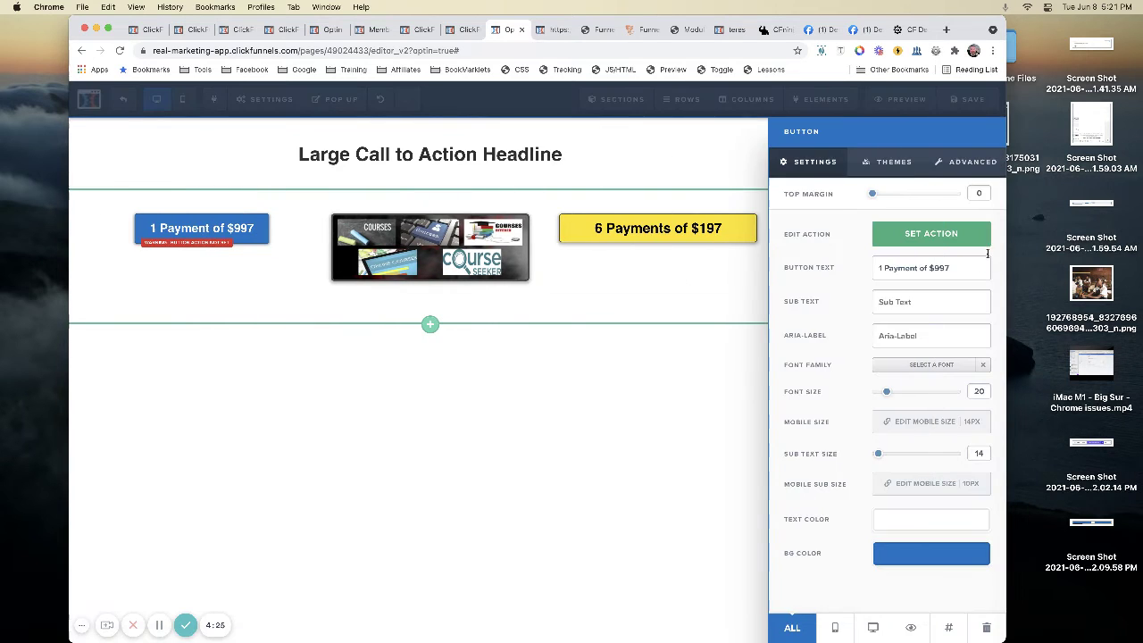
pyautogui.click(948, 234)
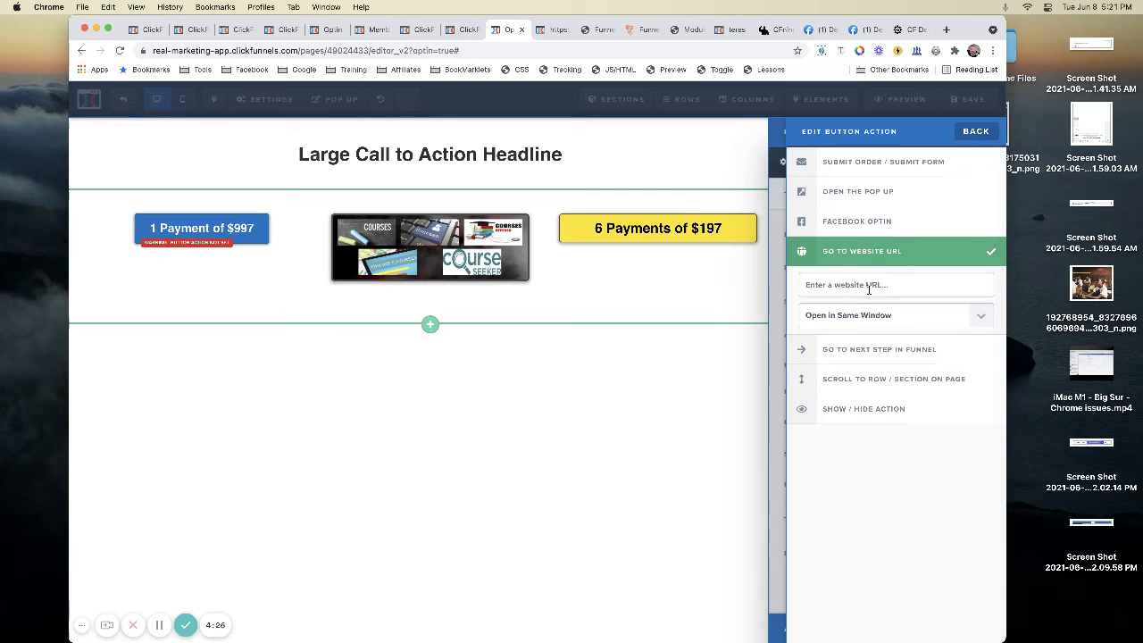
pyautogui.click(259, 280)
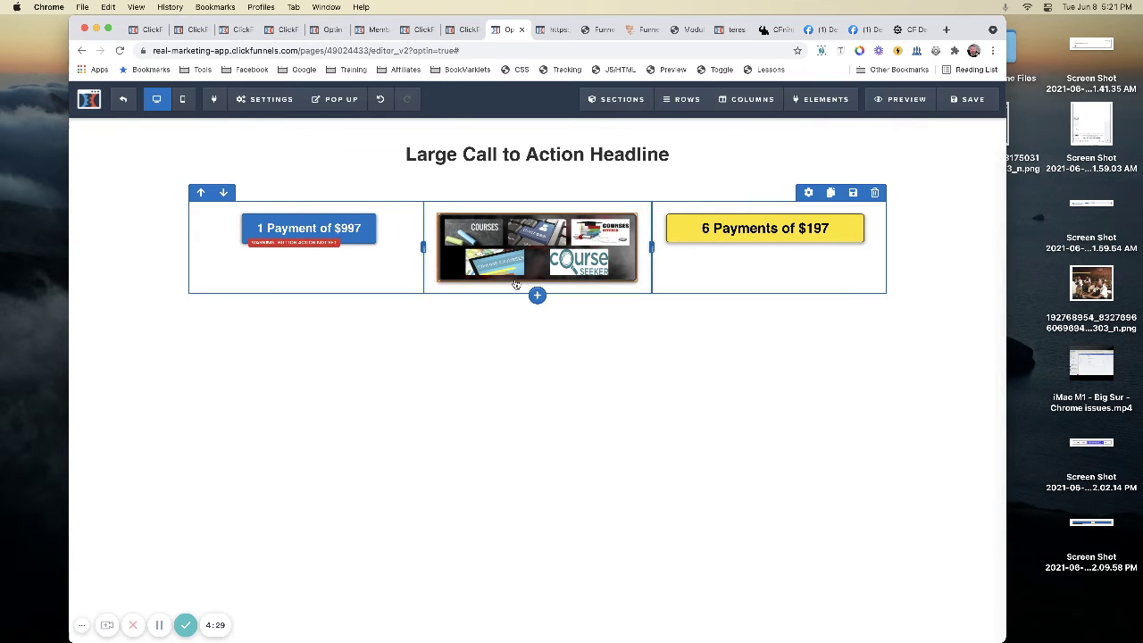
pyautogui.click(468, 29)
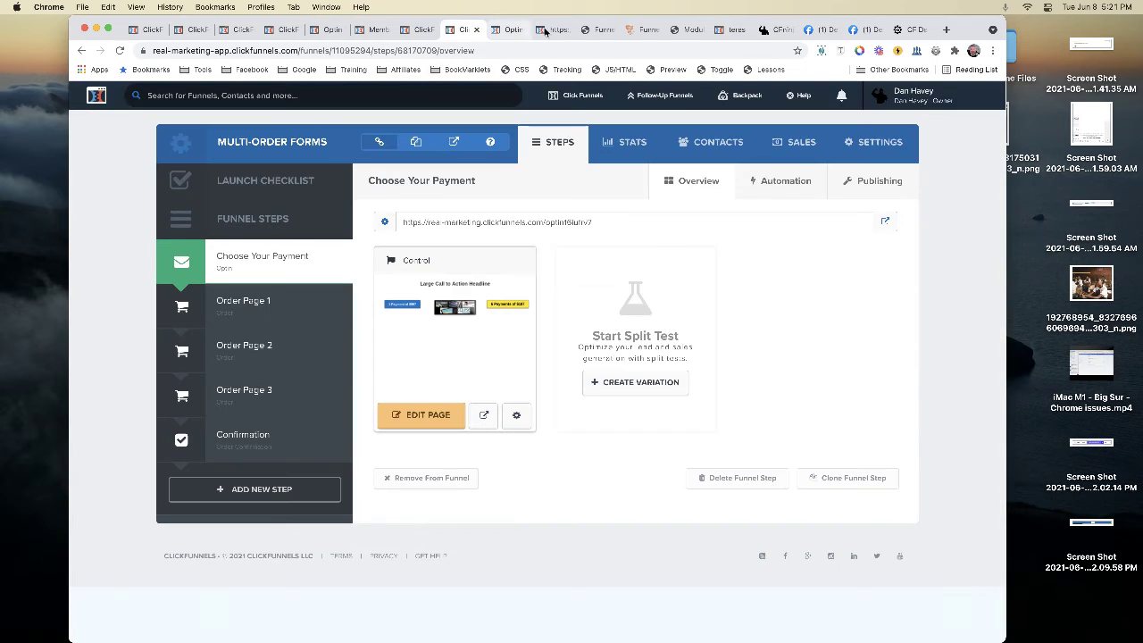
# - Show Order Page 1's publishing settings with its step name, path and ClickPop options
pyautogui.click(250, 306)
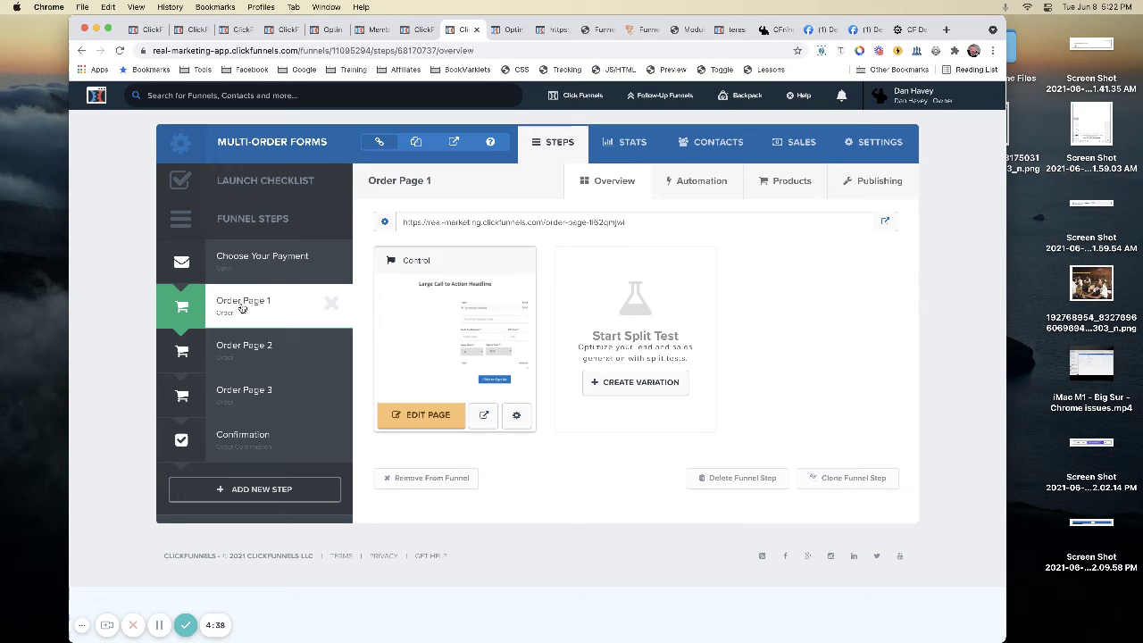
pyautogui.click(540, 221)
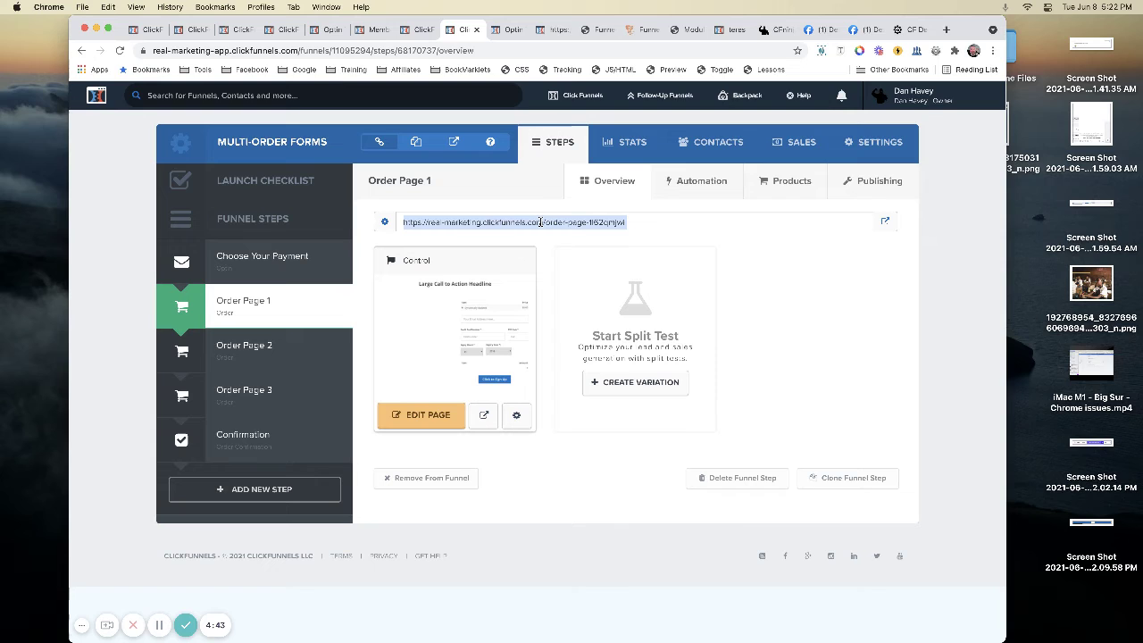
pyautogui.click(864, 182)
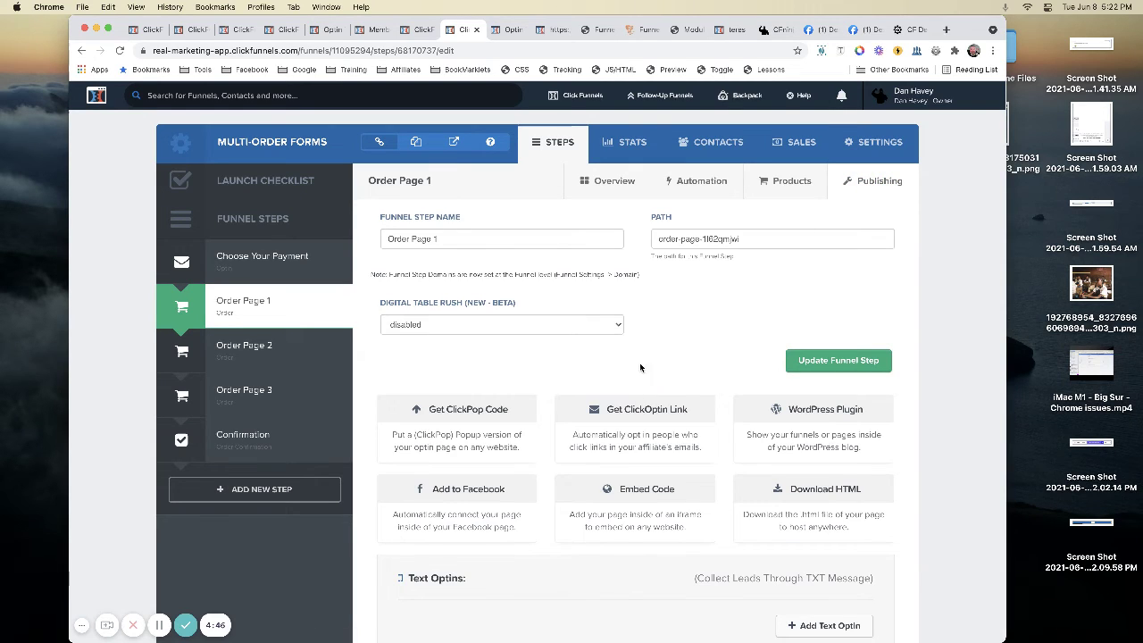
# - Generate and select Order Page 1's ClickPop embed code, then view the live CF Design School page
pyautogui.click(474, 416)
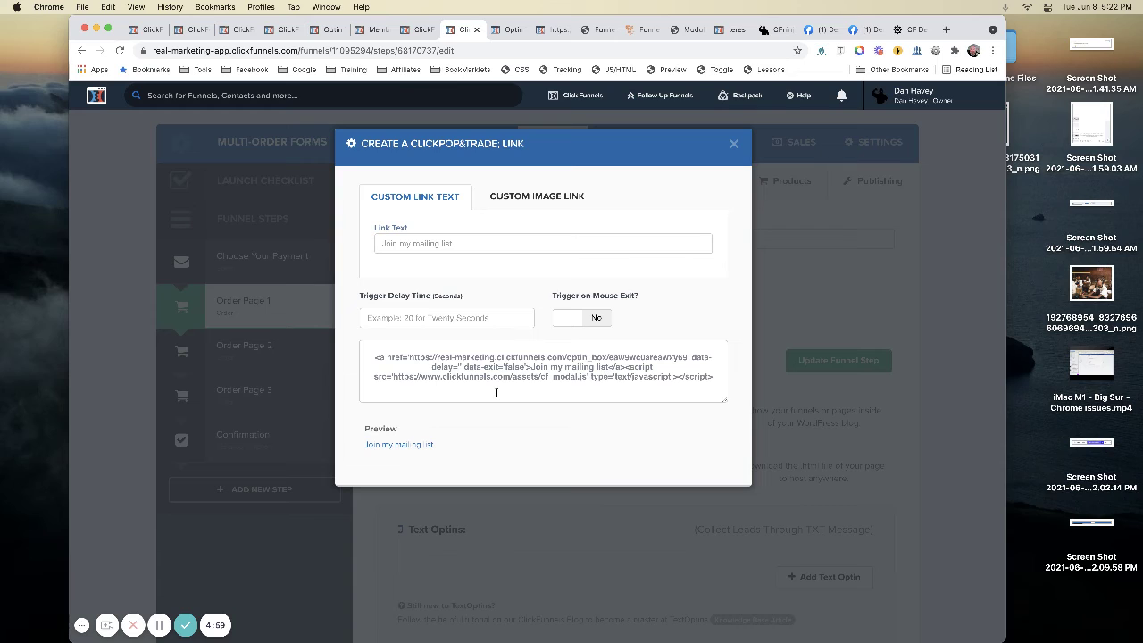
pyautogui.click(431, 361)
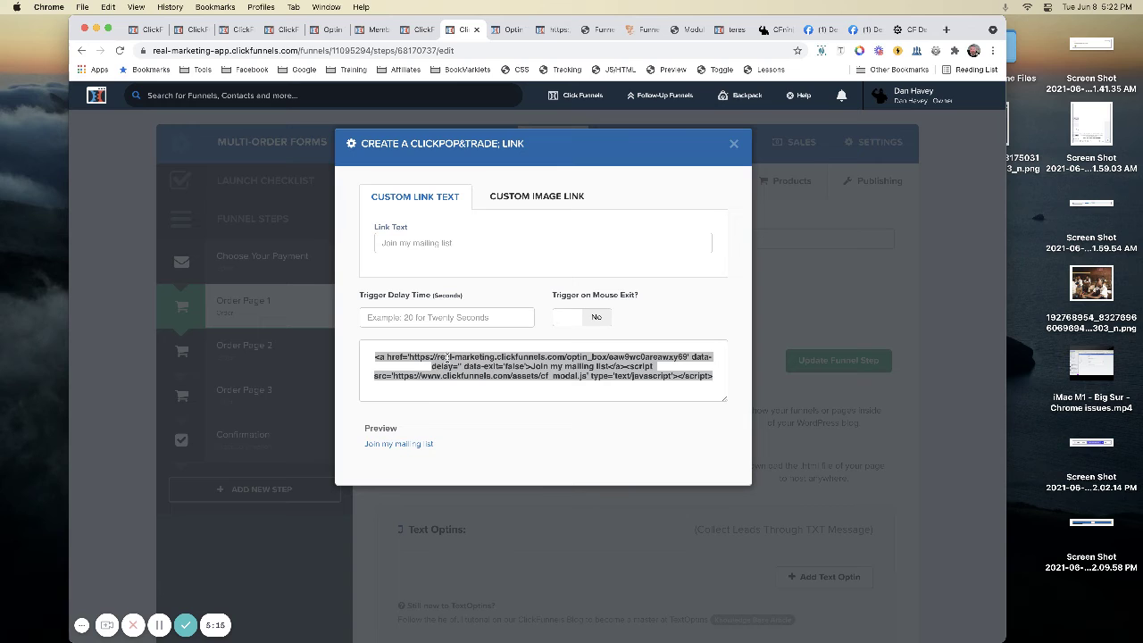
pyautogui.click(902, 31)
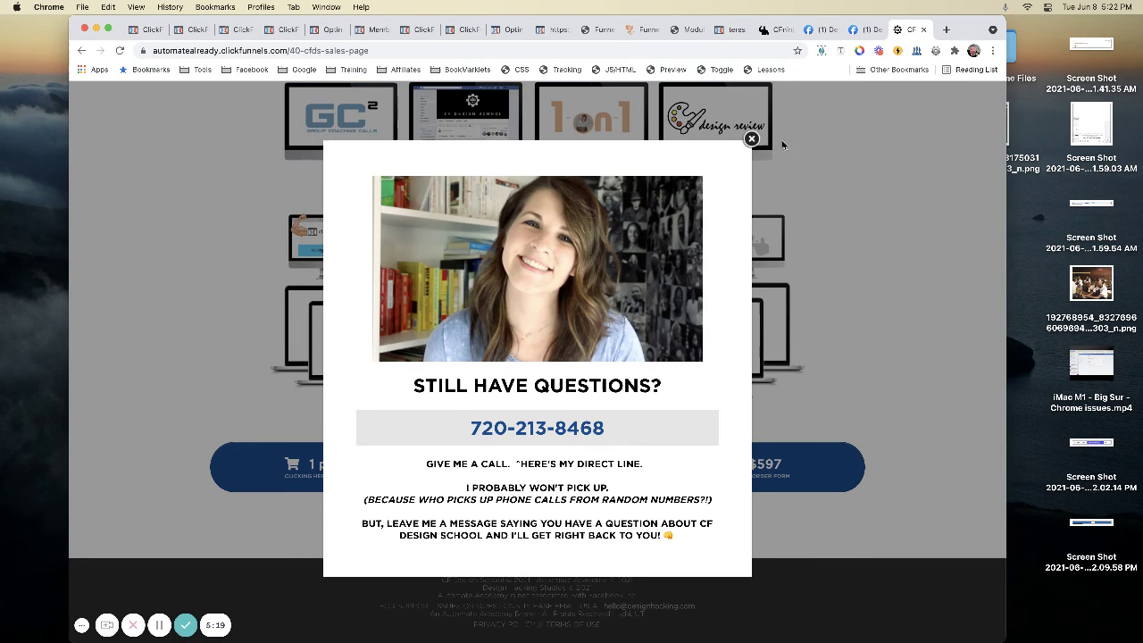
# - Close the 'Still have questions?' popup and return to the Create a ClickPop Link dialog
pyautogui.click(751, 140)
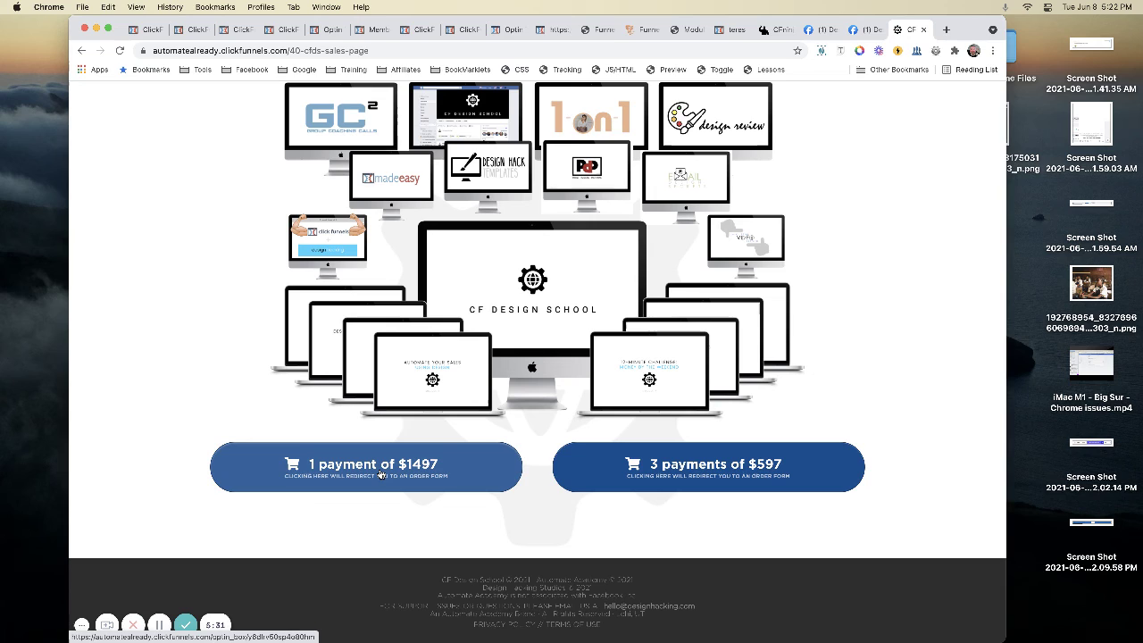
pyautogui.click(472, 33)
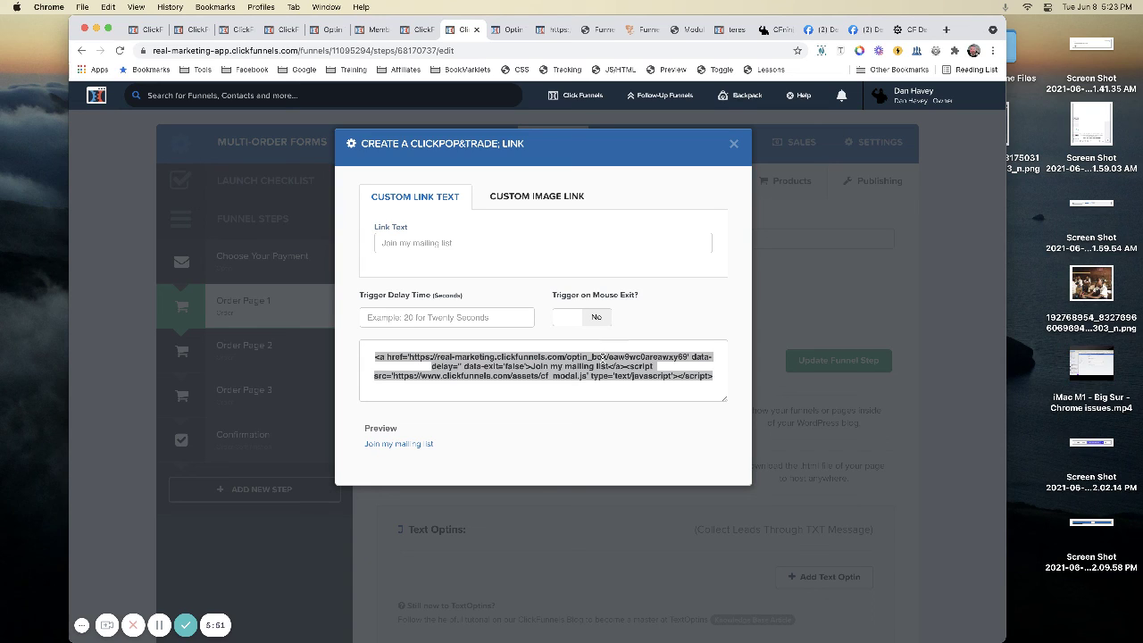
# - Close the Create a ClickPop Link dialog to return to Order Page 1's publishing settings
pyautogui.click(733, 145)
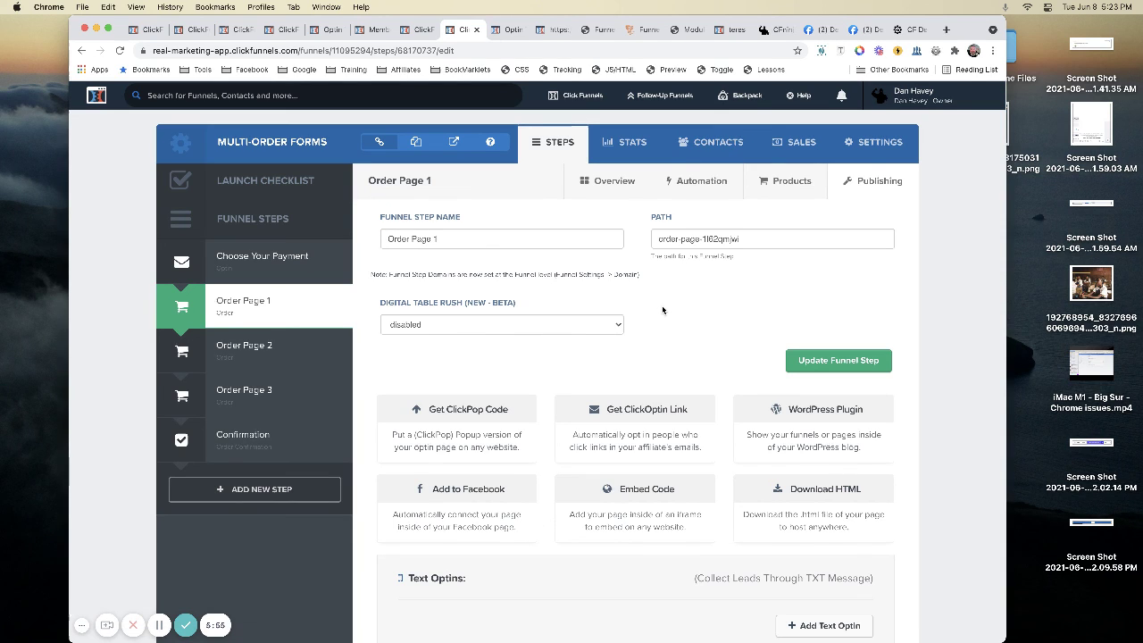